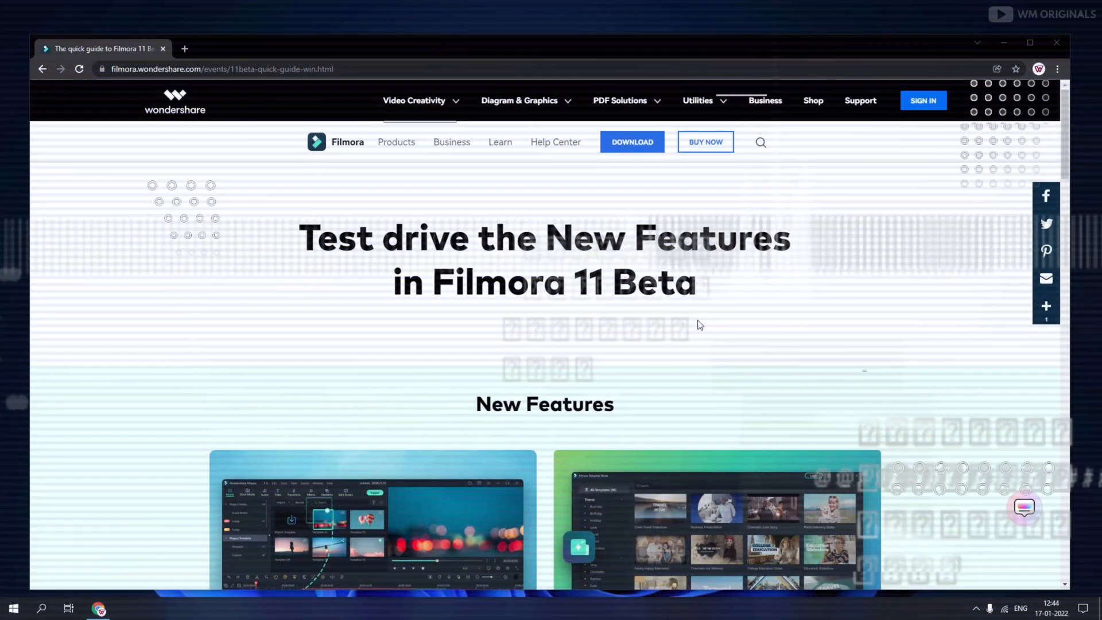
Browse the Filmora 11 Beta quick guide and feature web pages, including the Instant Mode section
{"action": "scroll", "coordinate": [699, 325], "scroll_direction": "down", "scroll_amount": 8}
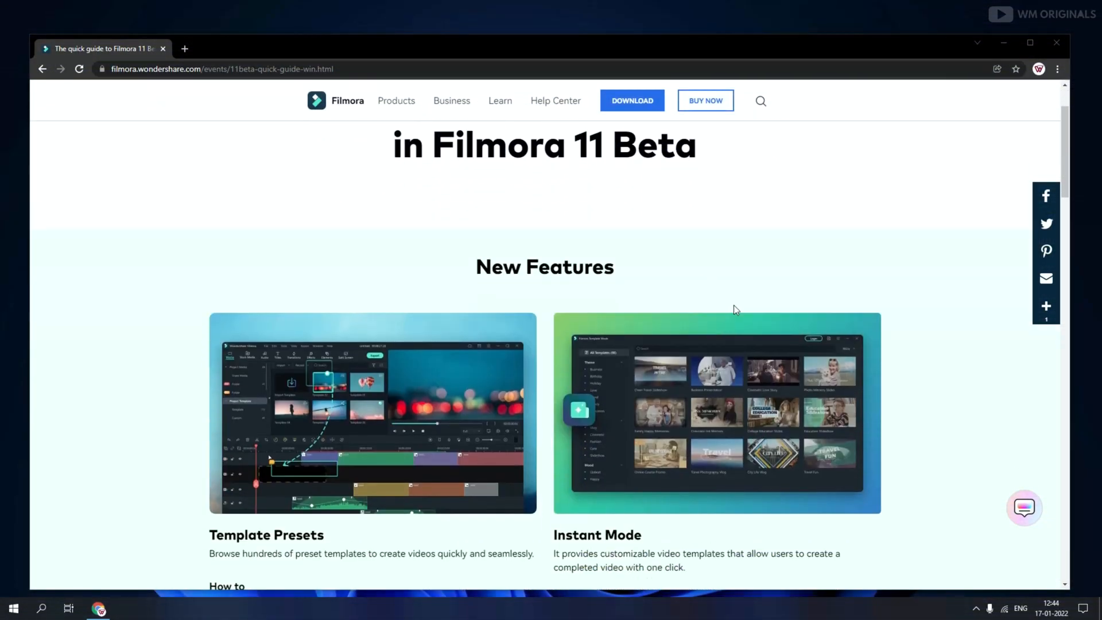
{"action": "scroll", "coordinate": [679, 357], "scroll_direction": "down", "scroll_amount": 1}
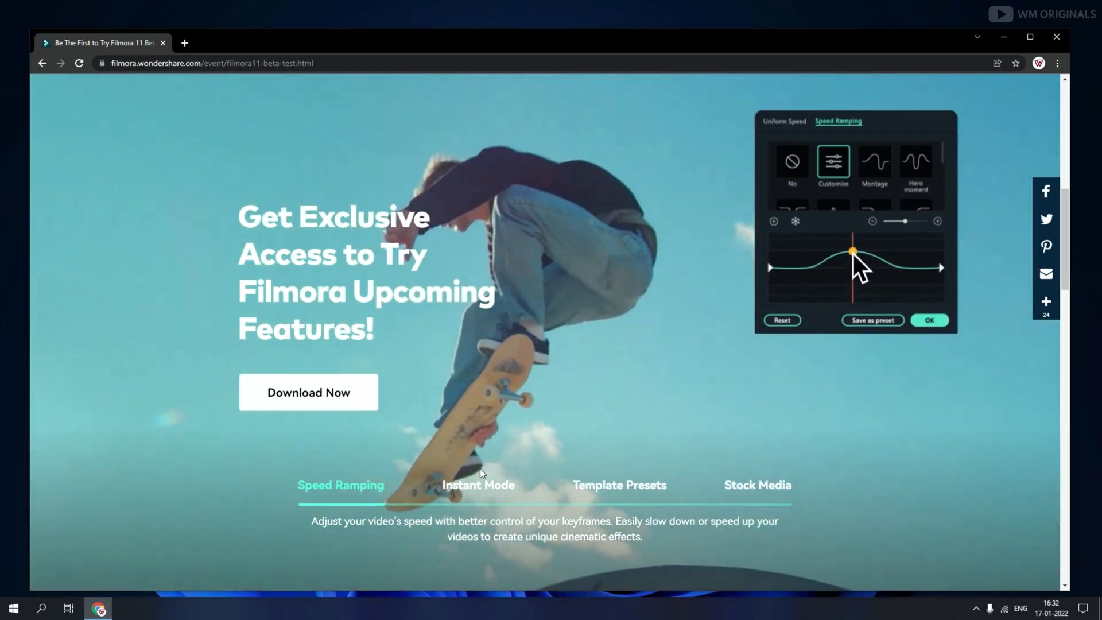
{"action": "left_click", "coordinate": [469, 489]}
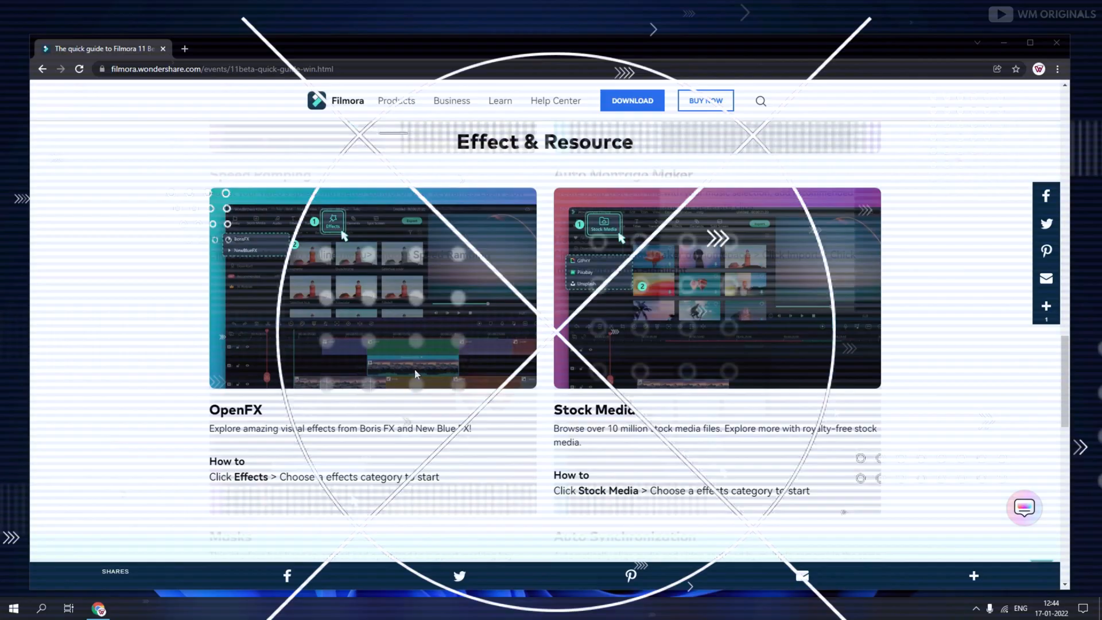
{"action": "scroll", "coordinate": [767, 380], "scroll_direction": "down", "scroll_amount": 5}
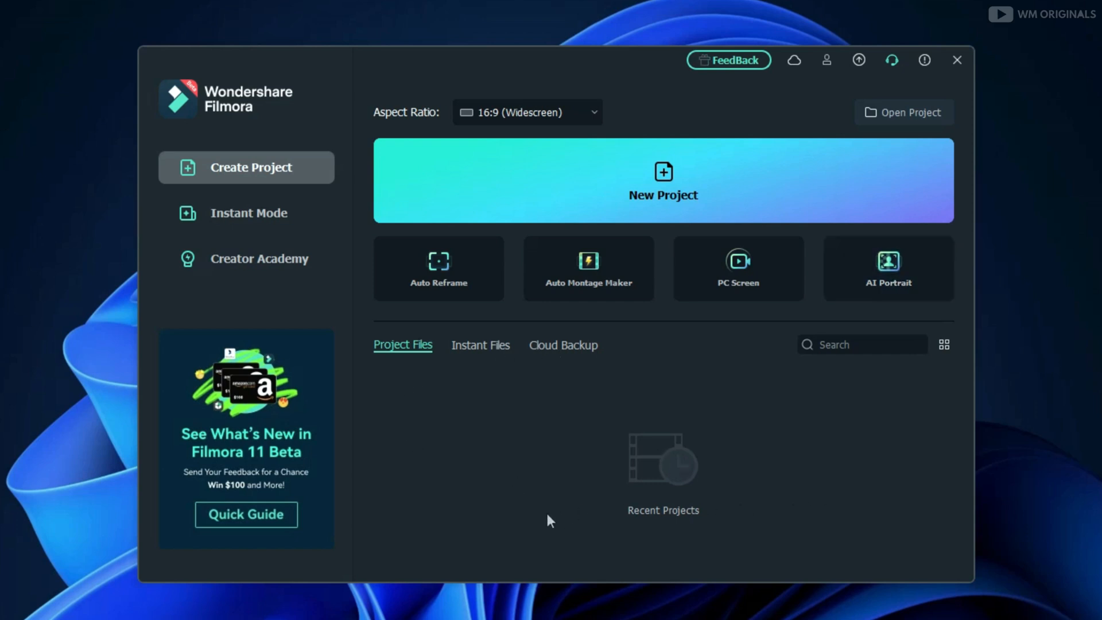
Open Instant Mode and scroll through the template categories in the launcher
{"action": "left_click", "coordinate": [572, 345]}
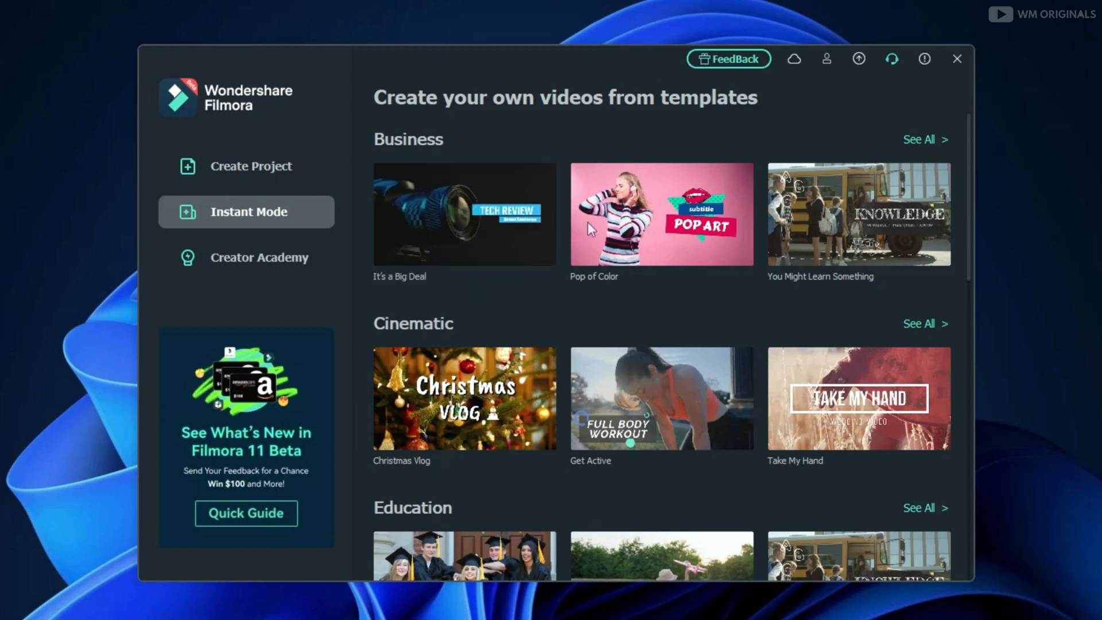
{"action": "mouse_move", "coordinate": [855, 223]}
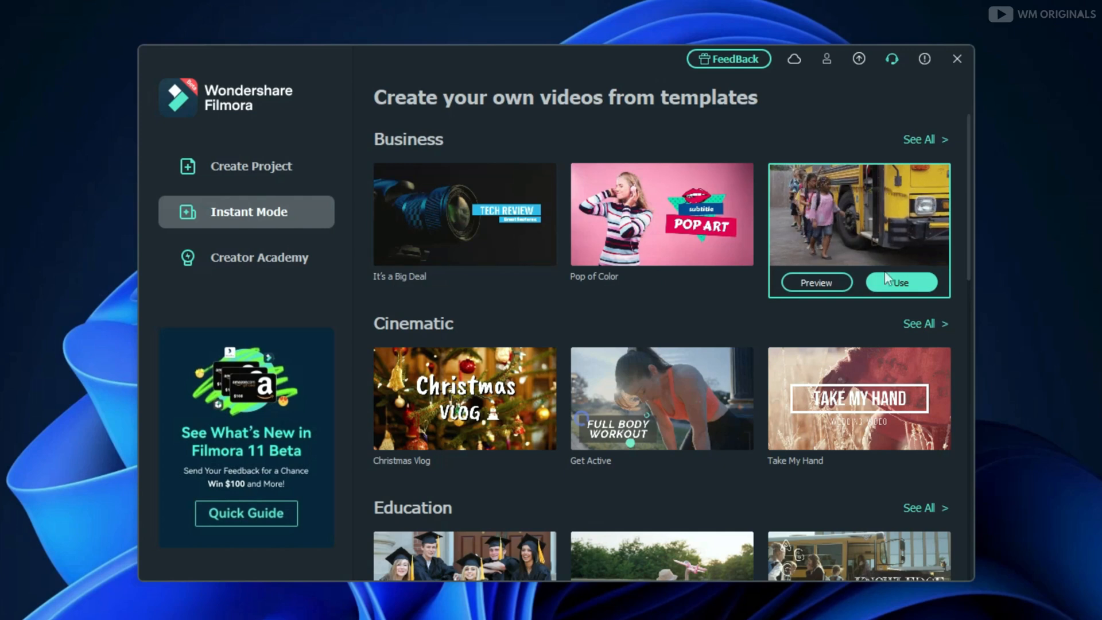
{"action": "mouse_move", "coordinate": [706, 433]}
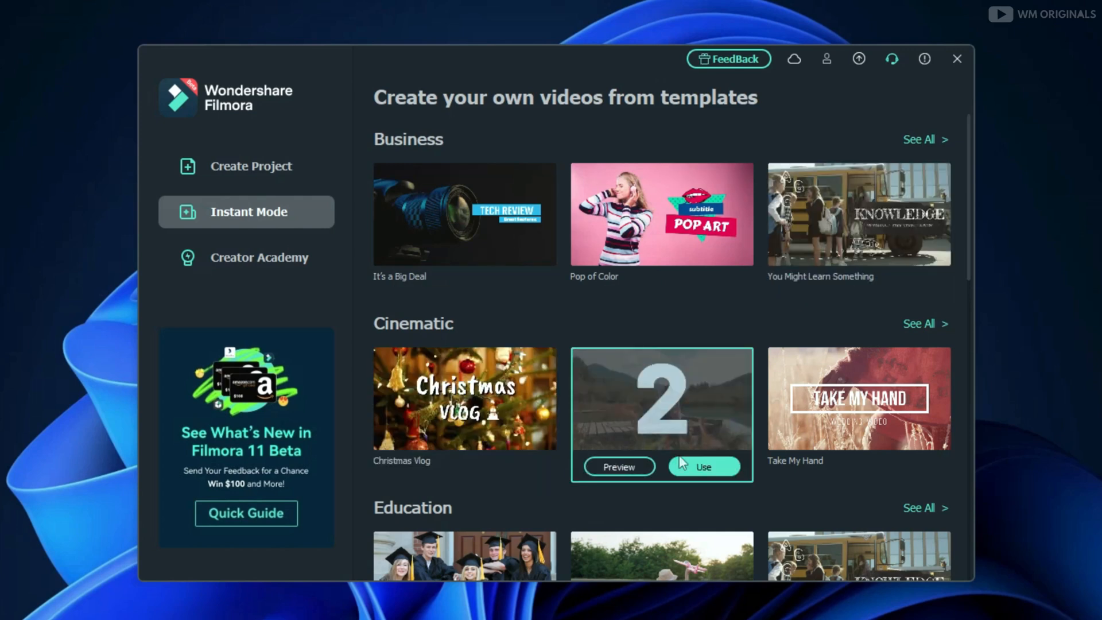
{"action": "scroll", "coordinate": [681, 463], "scroll_direction": "down", "scroll_amount": 5}
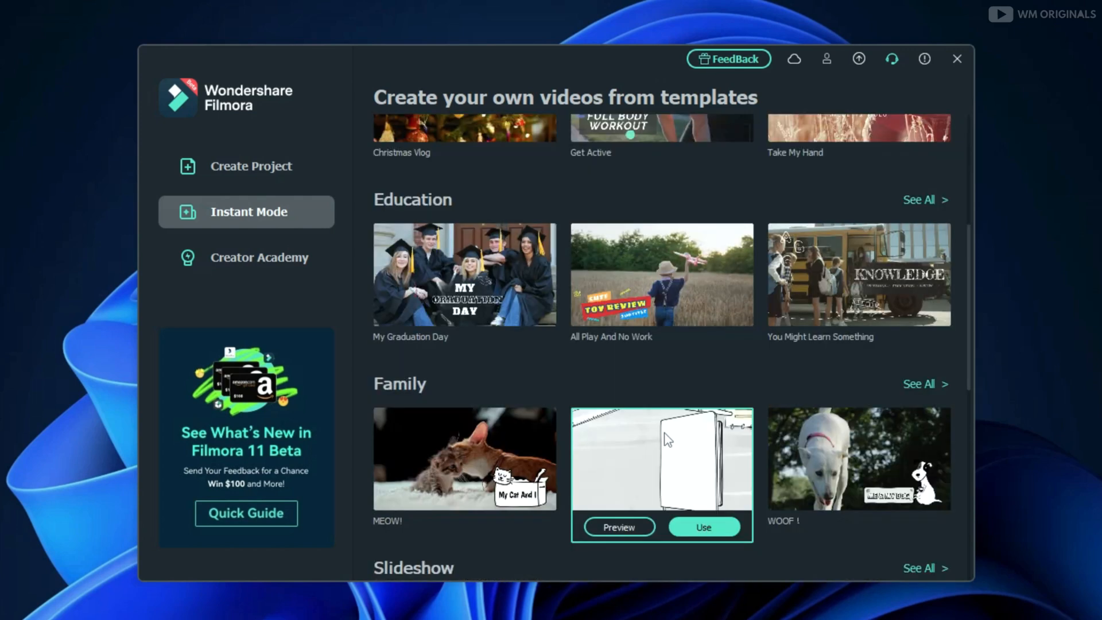
{"action": "scroll", "coordinate": [666, 439], "scroll_direction": "down", "scroll_amount": 2}
{"action": "scroll", "coordinate": [581, 452], "scroll_direction": "down", "scroll_amount": 5}
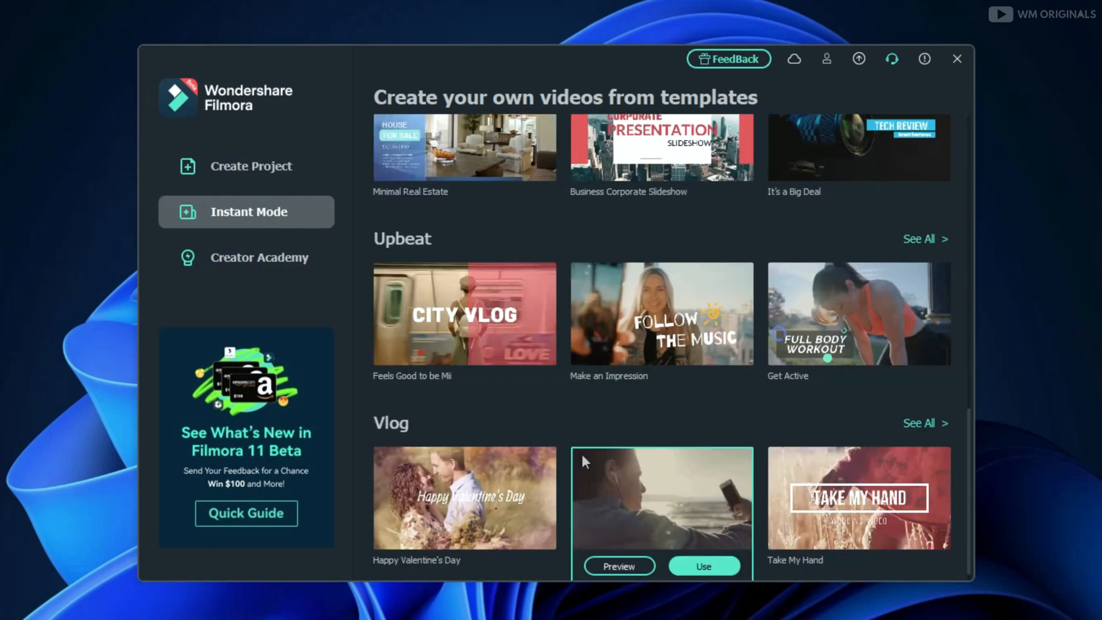
{"action": "scroll", "coordinate": [580, 450], "scroll_direction": "down", "scroll_amount": 1}
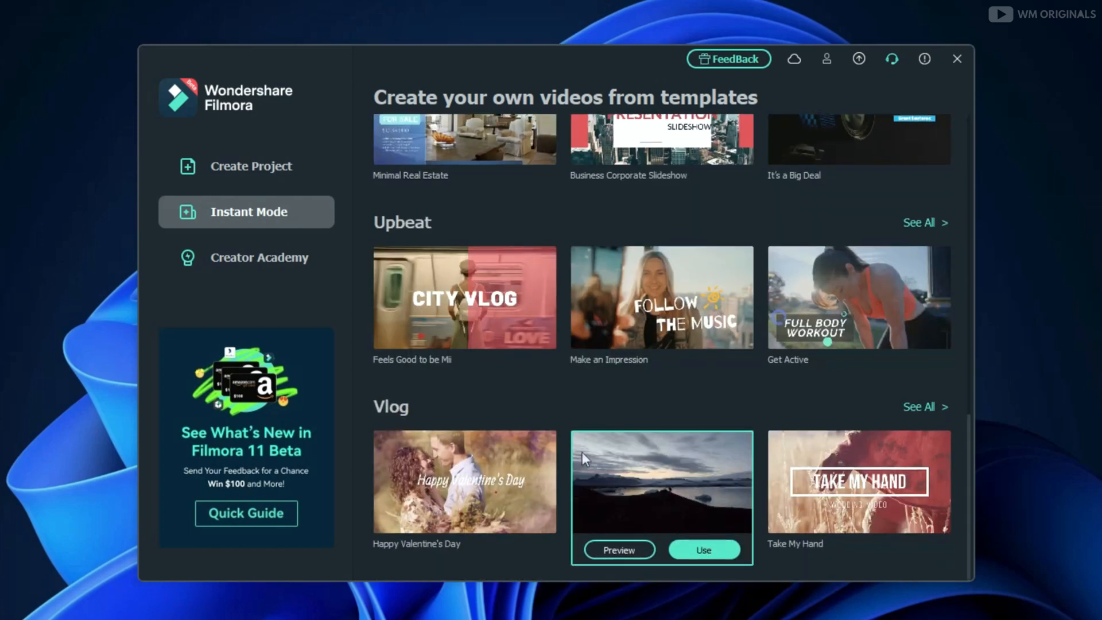
{"action": "scroll", "coordinate": [582, 453], "scroll_direction": "up", "scroll_amount": 3}
{"action": "scroll", "coordinate": [581, 449], "scroll_direction": "up", "scroll_amount": 3}
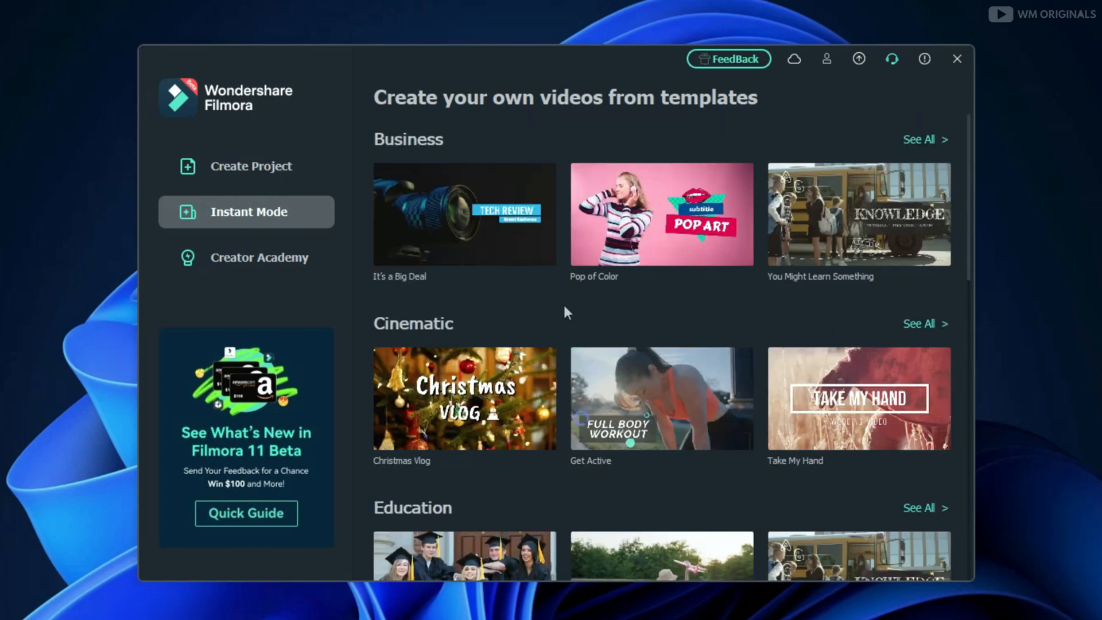
{"action": "mouse_move", "coordinate": [521, 226]}
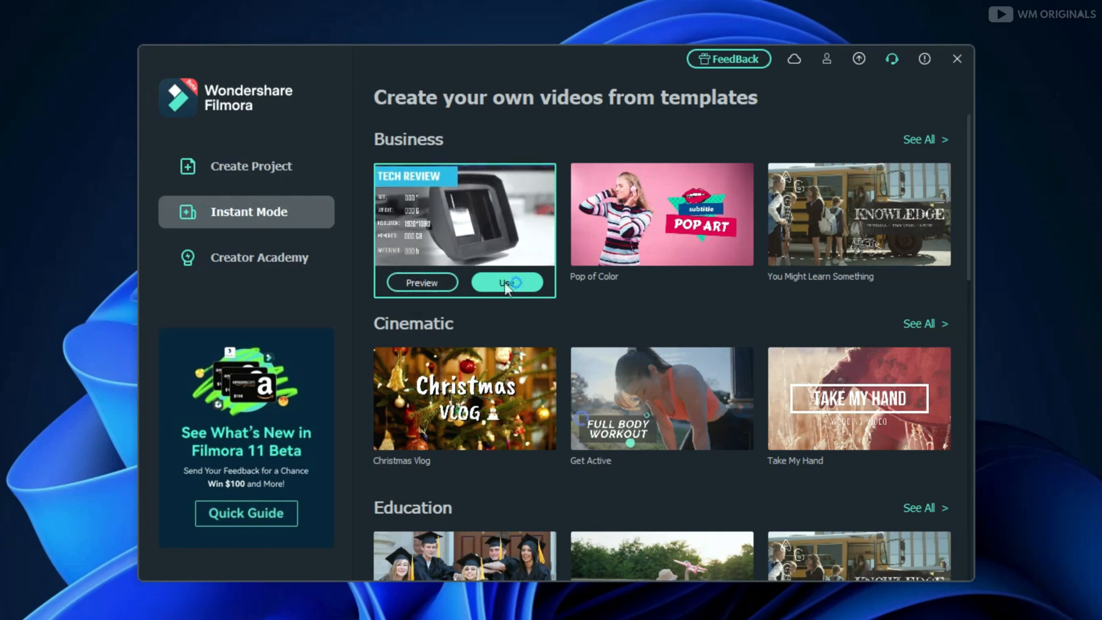
Preview the It's a Big Deal business template and choose to use it
{"action": "left_click", "coordinate": [422, 282]}
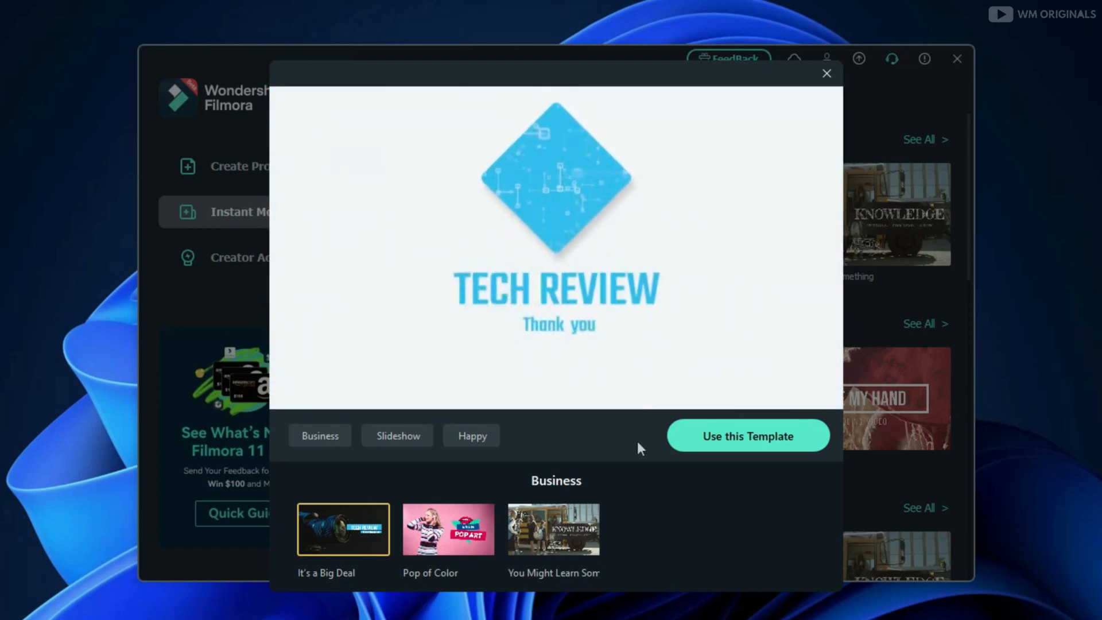
{"action": "left_click", "coordinate": [726, 439]}
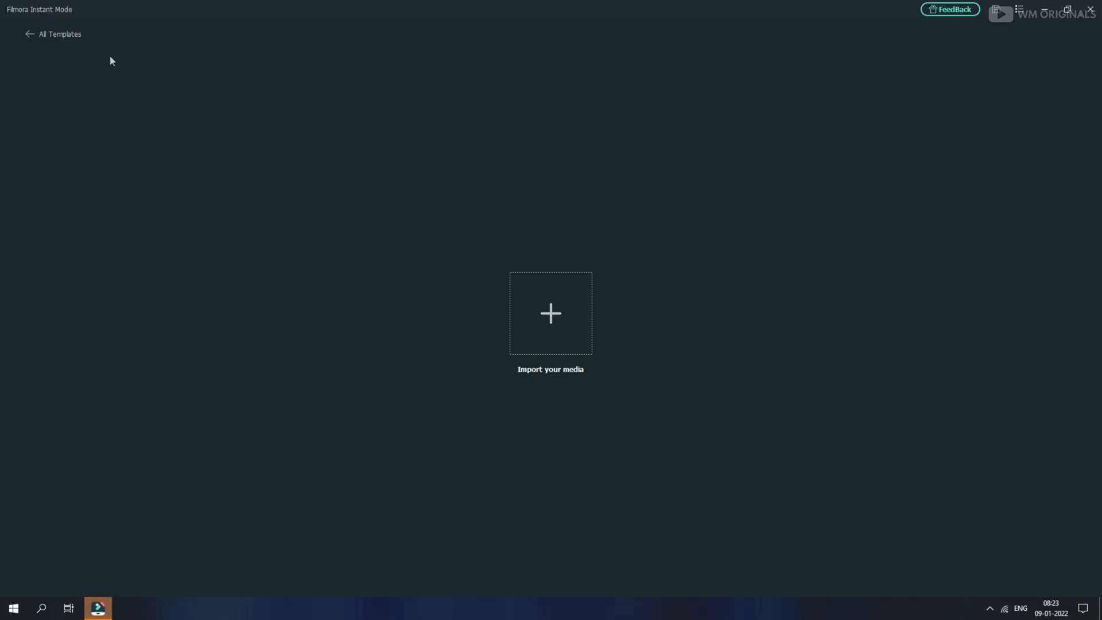
Return to all templates and filter them by the Business, Birthday, Holiday, Travel, Vlog and Cute categories
{"action": "left_click", "coordinate": [40, 36]}
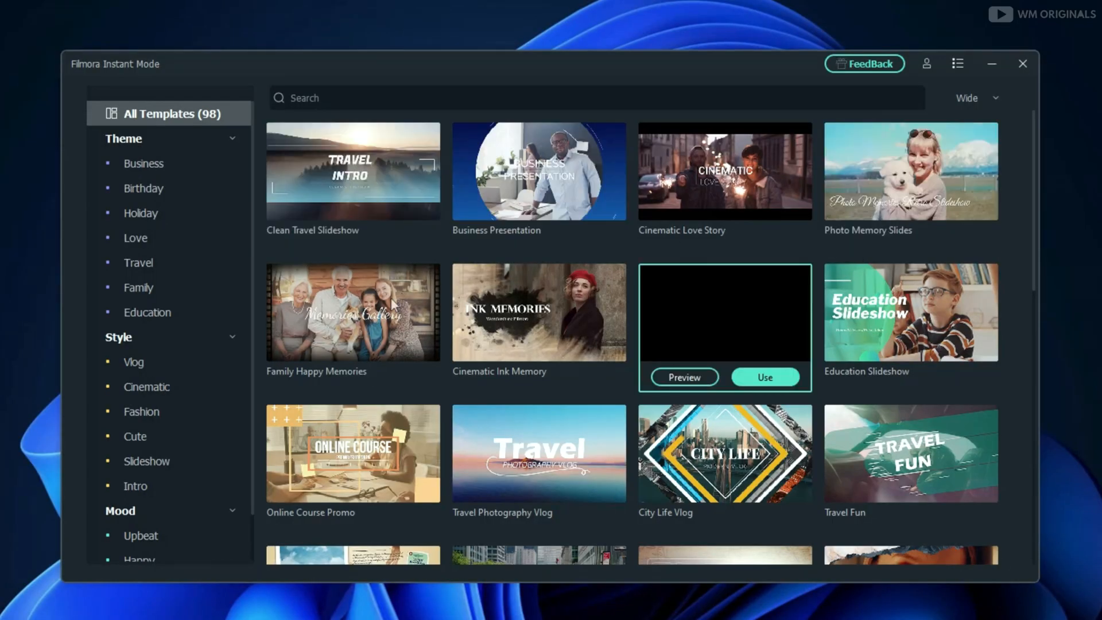
{"action": "scroll", "coordinate": [614, 327], "scroll_direction": "down", "scroll_amount": 10}
{"action": "scroll", "coordinate": [614, 327], "scroll_direction": "up", "scroll_amount": 10}
{"action": "left_click", "coordinate": [172, 163]}
{"action": "left_click", "coordinate": [161, 189]}
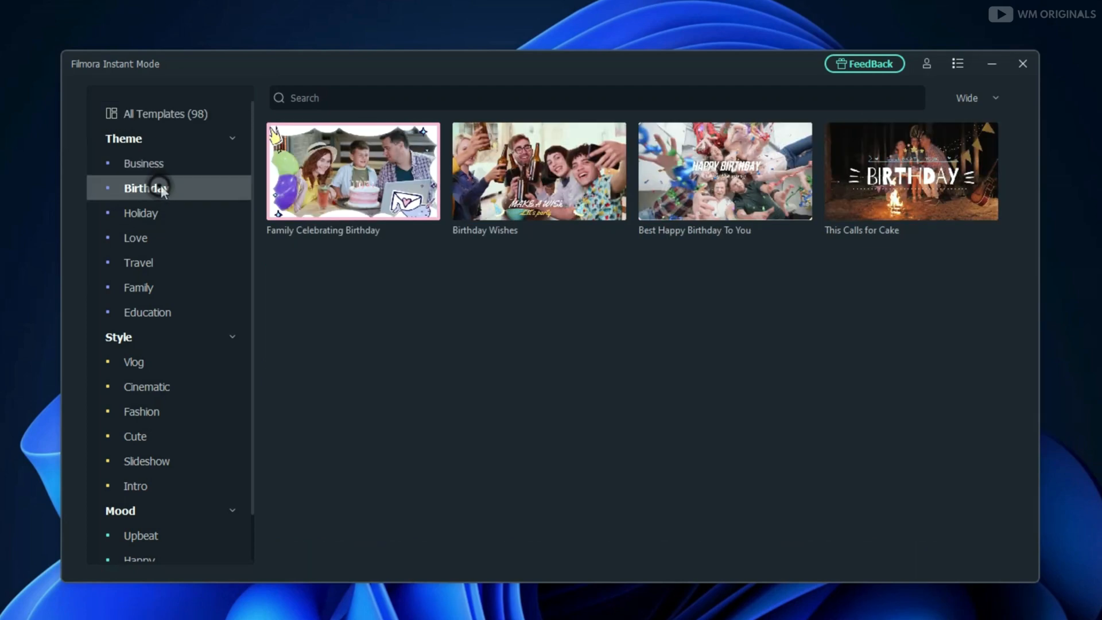
{"action": "left_click", "coordinate": [141, 213]}
{"action": "left_click", "coordinate": [161, 263]}
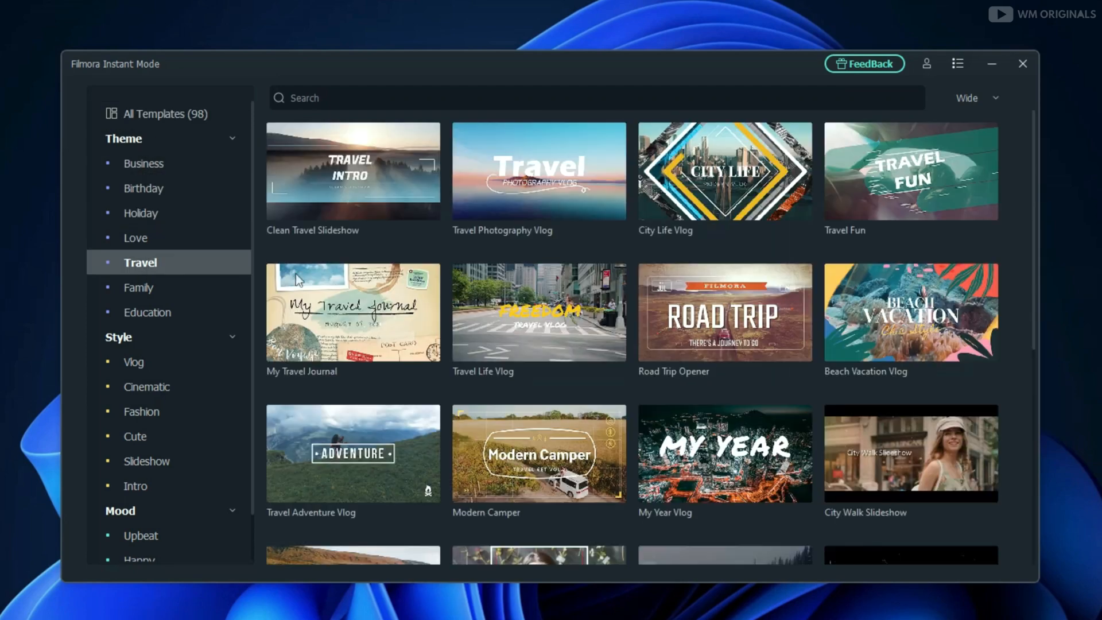
{"action": "left_click", "coordinate": [136, 362]}
{"action": "scroll", "coordinate": [167, 401], "scroll_direction": "down", "scroll_amount": 2}
{"action": "left_click", "coordinate": [138, 436]}
{"action": "scroll", "coordinate": [573, 398], "scroll_direction": "down", "scroll_amount": 8}
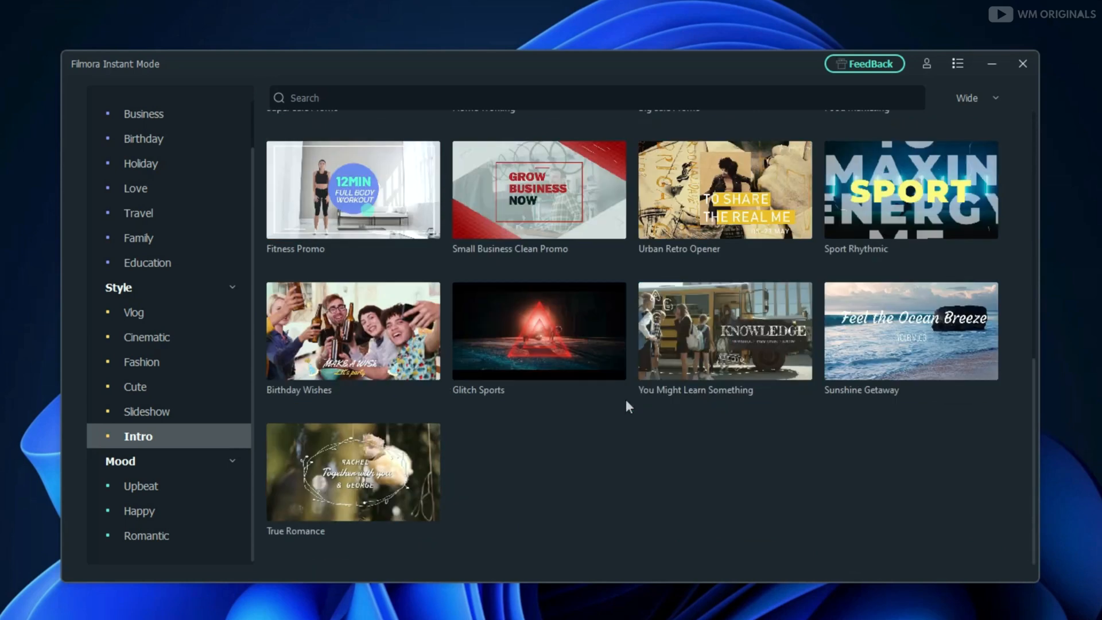
{"action": "scroll", "coordinate": [518, 406], "scroll_direction": "up", "scroll_amount": 8}
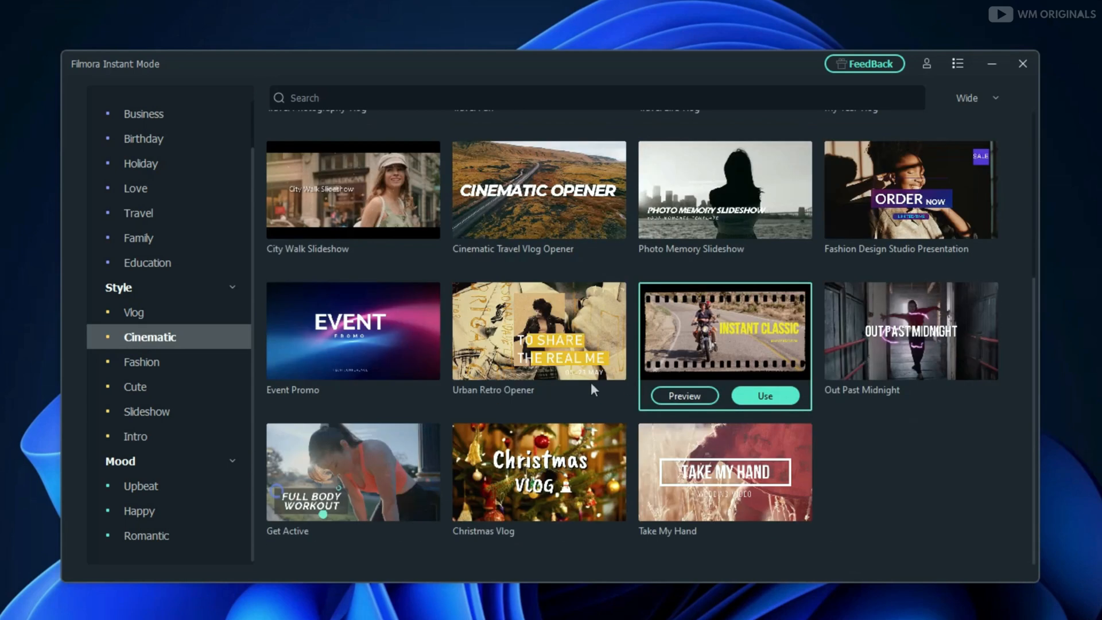
{"action": "scroll", "coordinate": [590, 381], "scroll_direction": "up", "scroll_amount": 2}
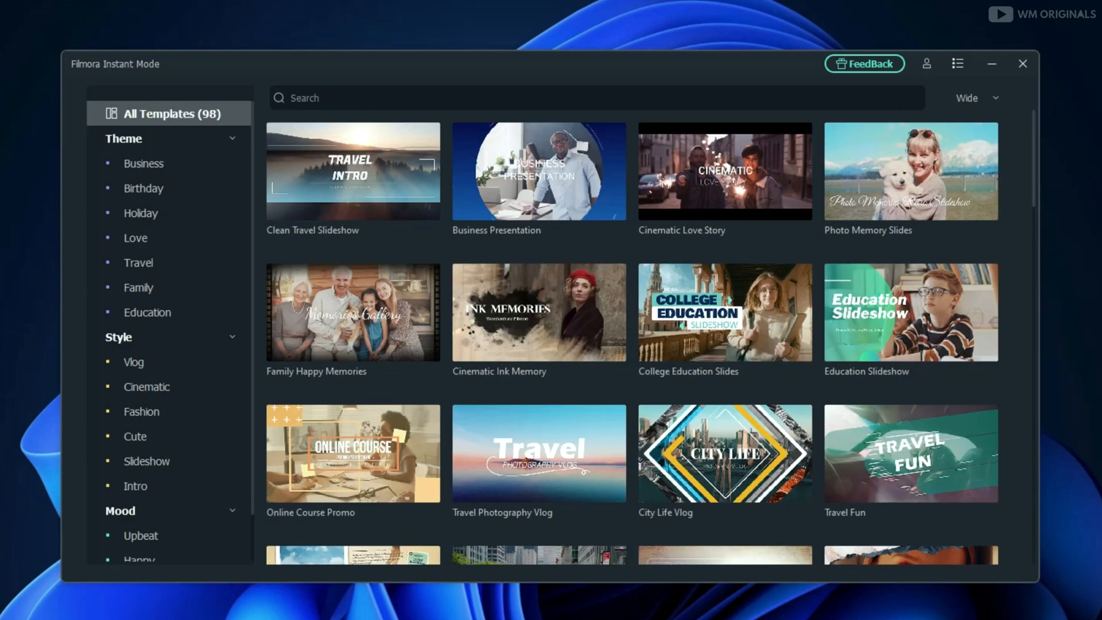
{"action": "left_click", "coordinate": [959, 64]}
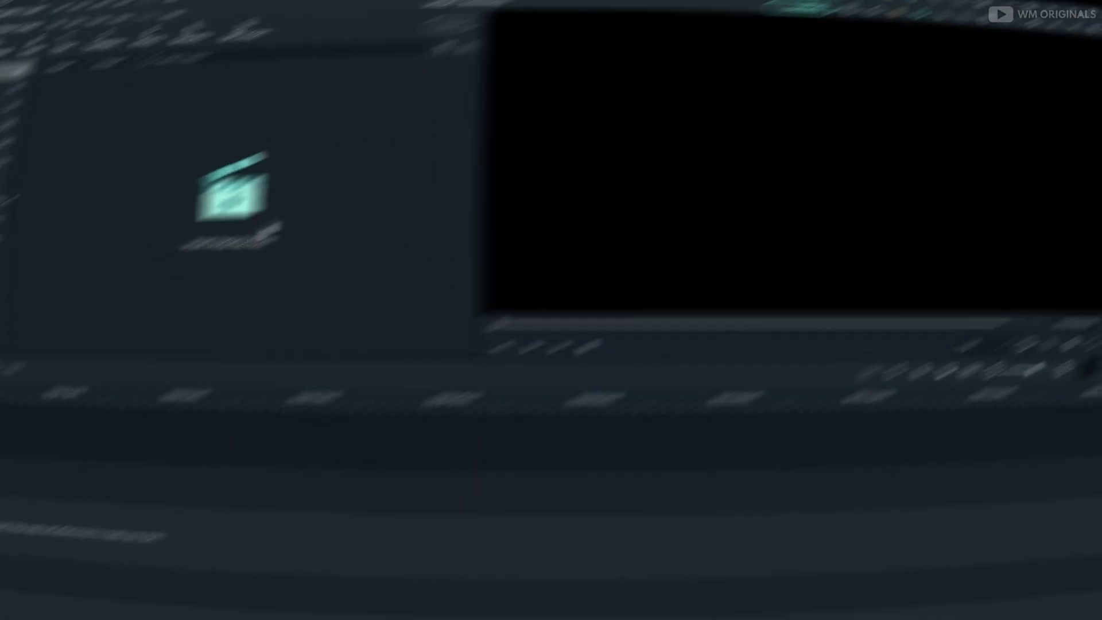
Add a GIPHY sticker to the track above the start of the dancing clip and play the timeline
{"action": "scroll", "coordinate": [298, 250], "scroll_direction": "down", "scroll_amount": 2}
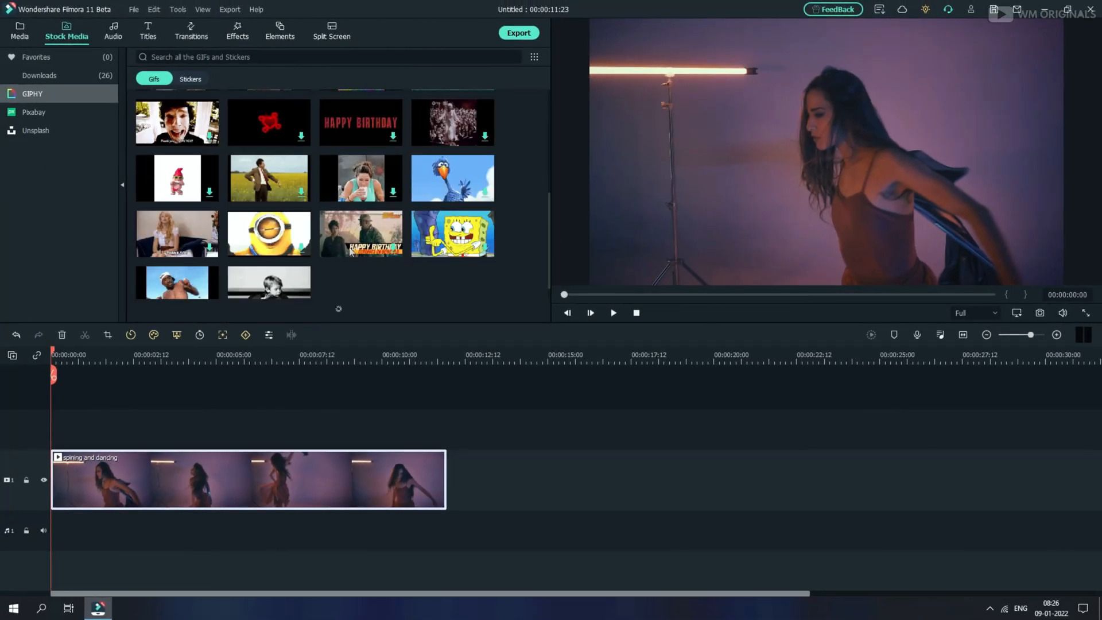
{"action": "scroll", "coordinate": [332, 236], "scroll_direction": "down", "scroll_amount": 10}
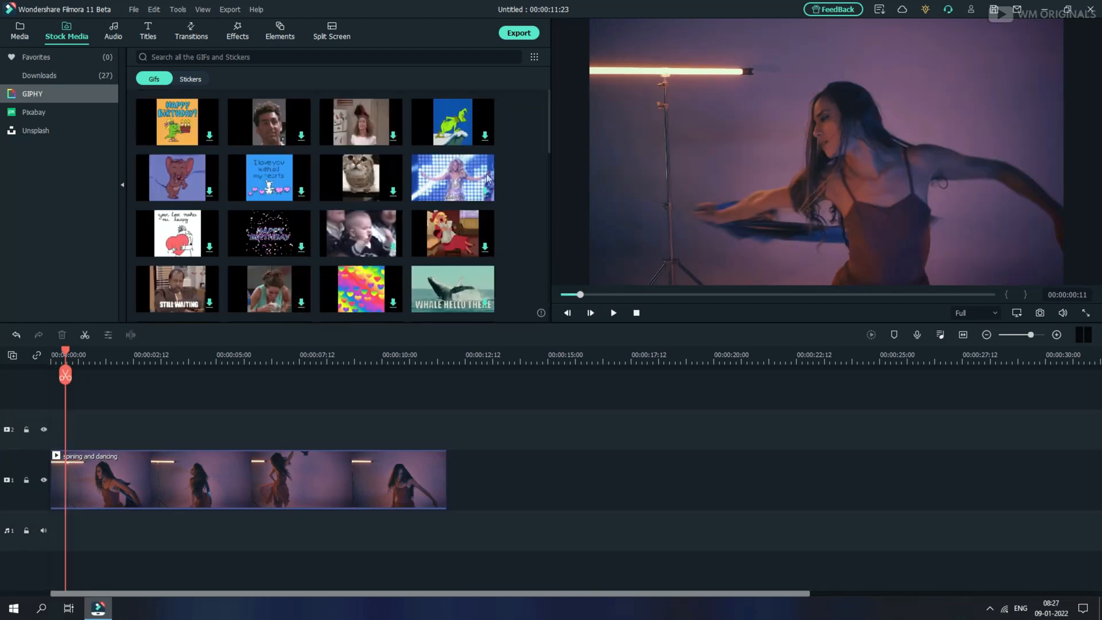
{"action": "left_click", "coordinate": [191, 78]}
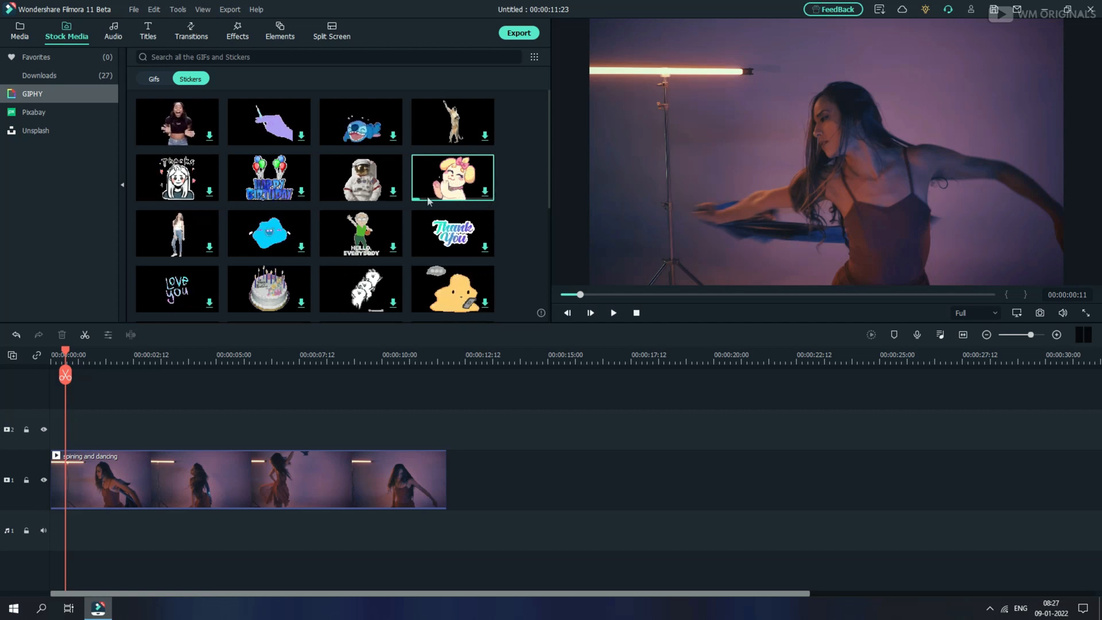
{"action": "left_click_drag", "start_coordinate": [428, 201], "coordinate": [71, 432]}
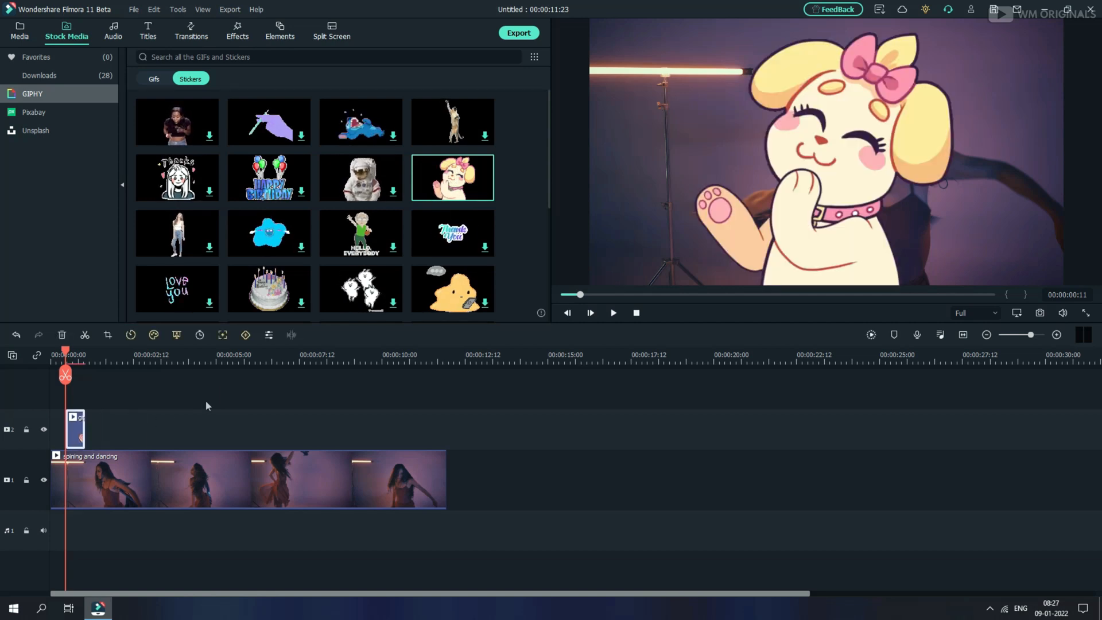
{"action": "left_click_drag", "start_coordinate": [688, 25], "coordinate": [960, 197]}
{"action": "key", "text": "space"}
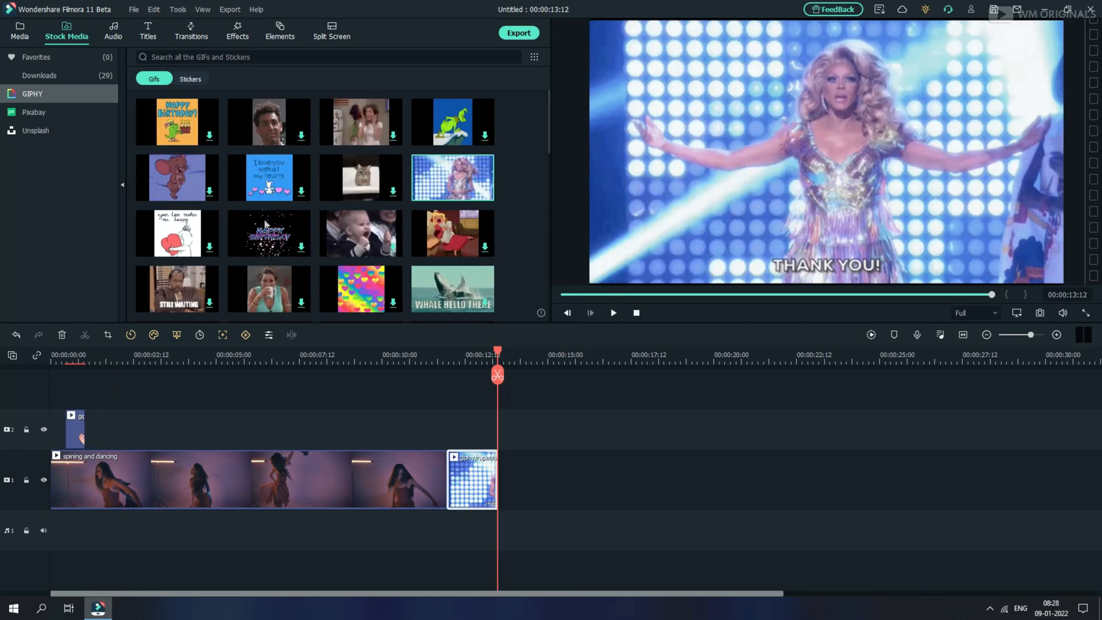
Browse the Pixabay and Unsplash stock media libraries
{"action": "left_click", "coordinate": [33, 112]}
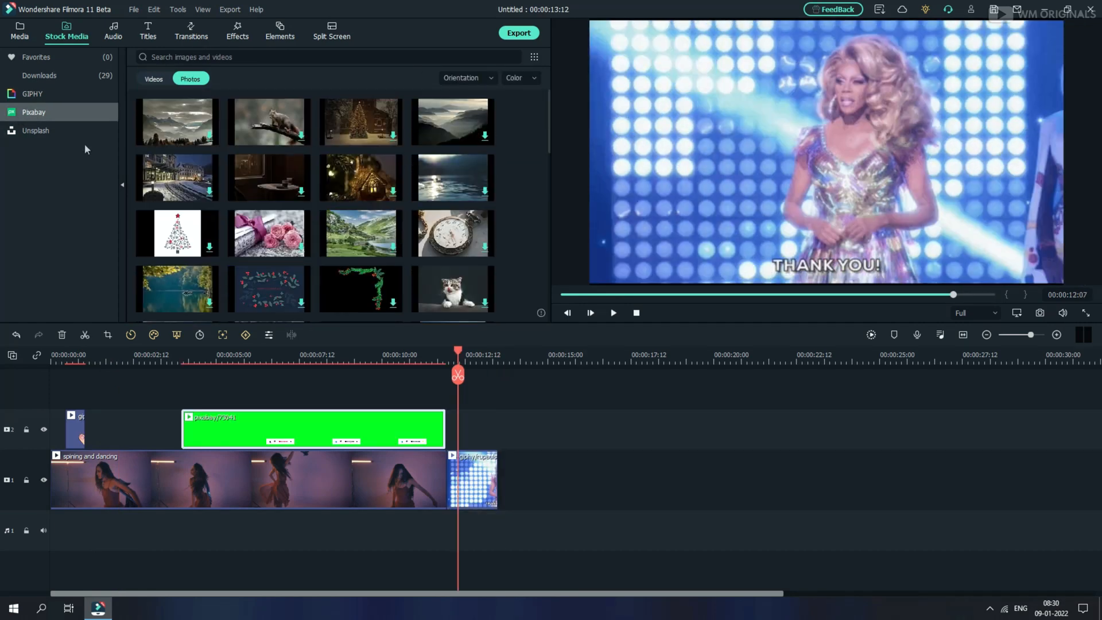
{"action": "left_click", "coordinate": [53, 132]}
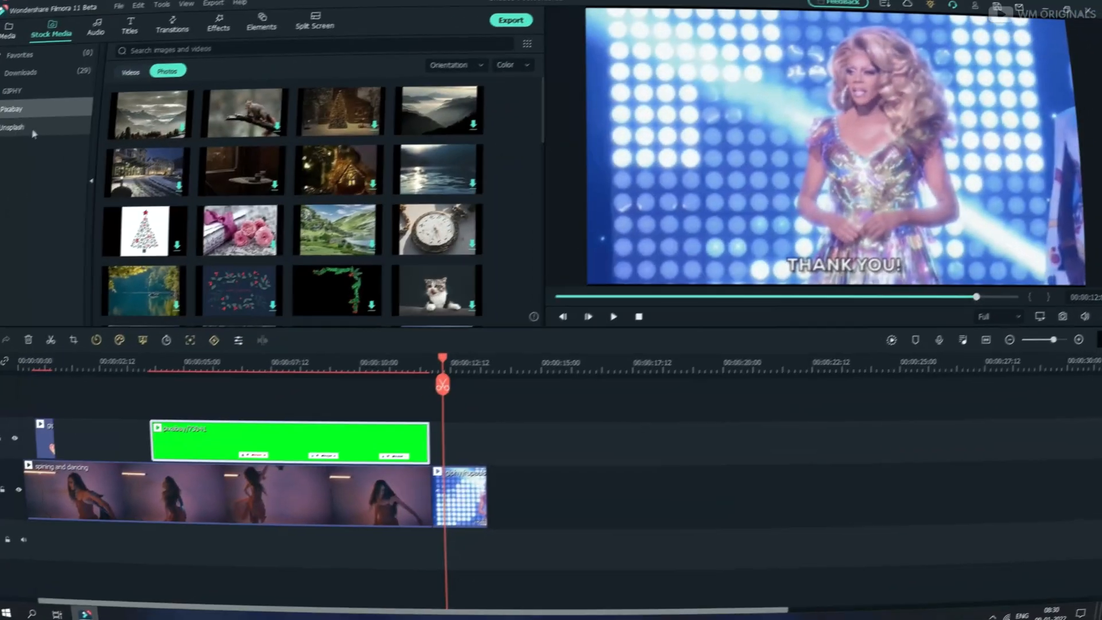
{"action": "left_click", "coordinate": [52, 130]}
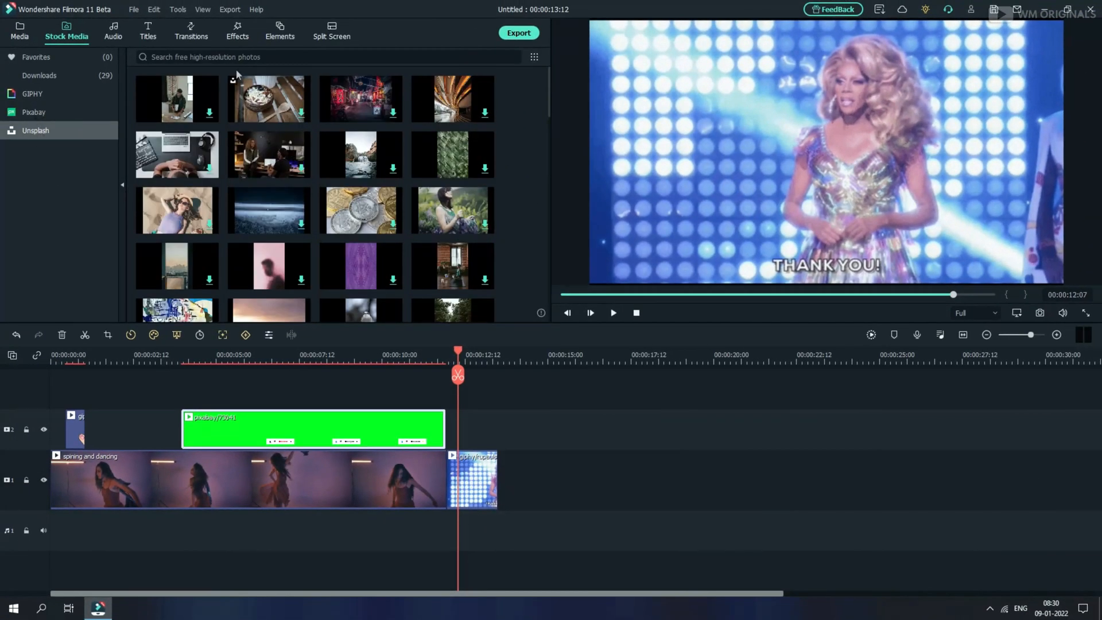
Apply the Human Border AI Portrait effect to the middle dancing clip and play back the result
{"action": "left_click", "coordinate": [245, 37]}
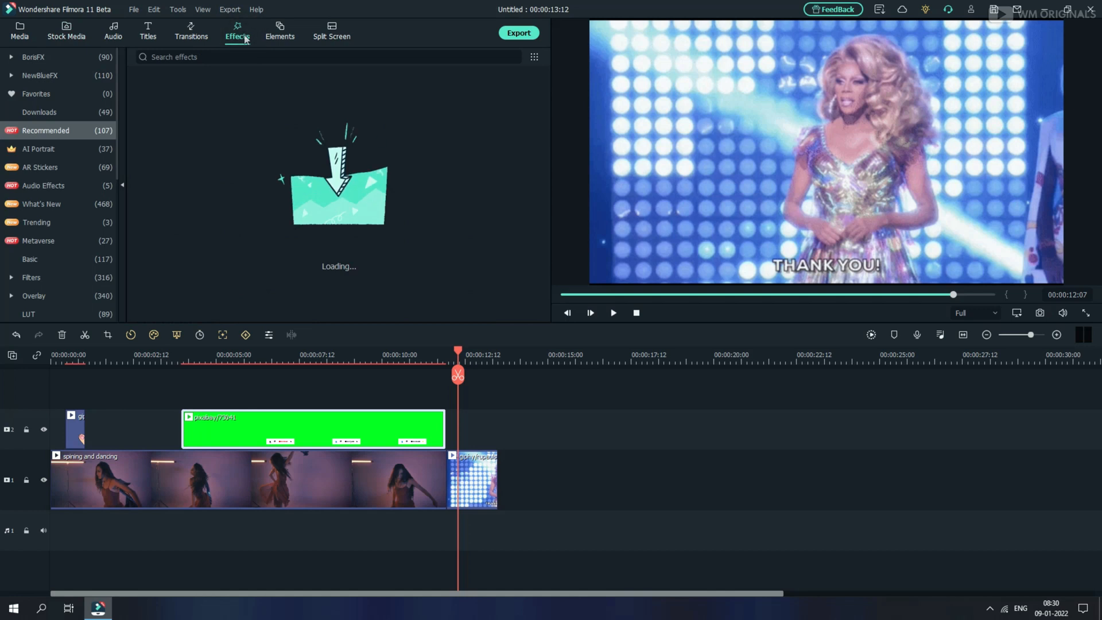
{"action": "left_click", "coordinate": [63, 151]}
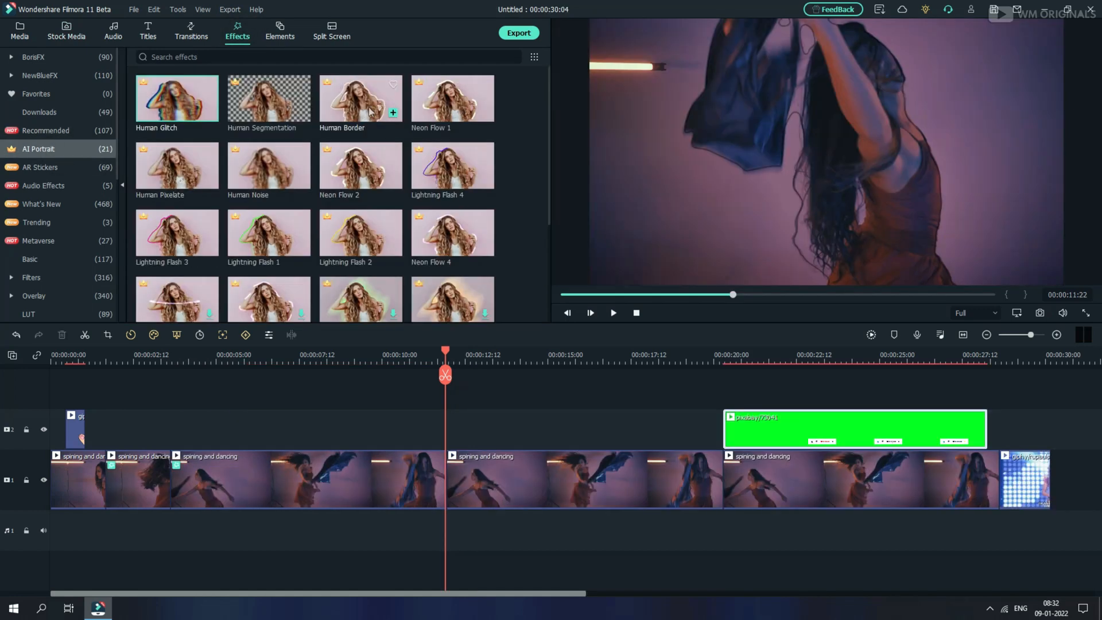
{"action": "left_click", "coordinate": [368, 111]}
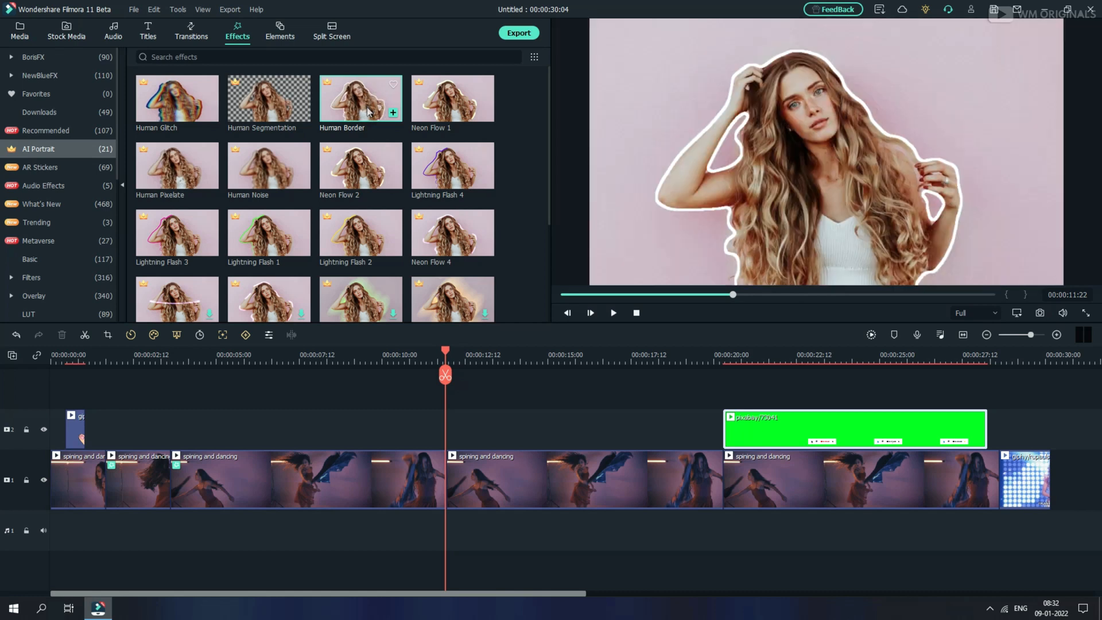
{"action": "left_click_drag", "start_coordinate": [383, 110], "coordinate": [473, 477]}
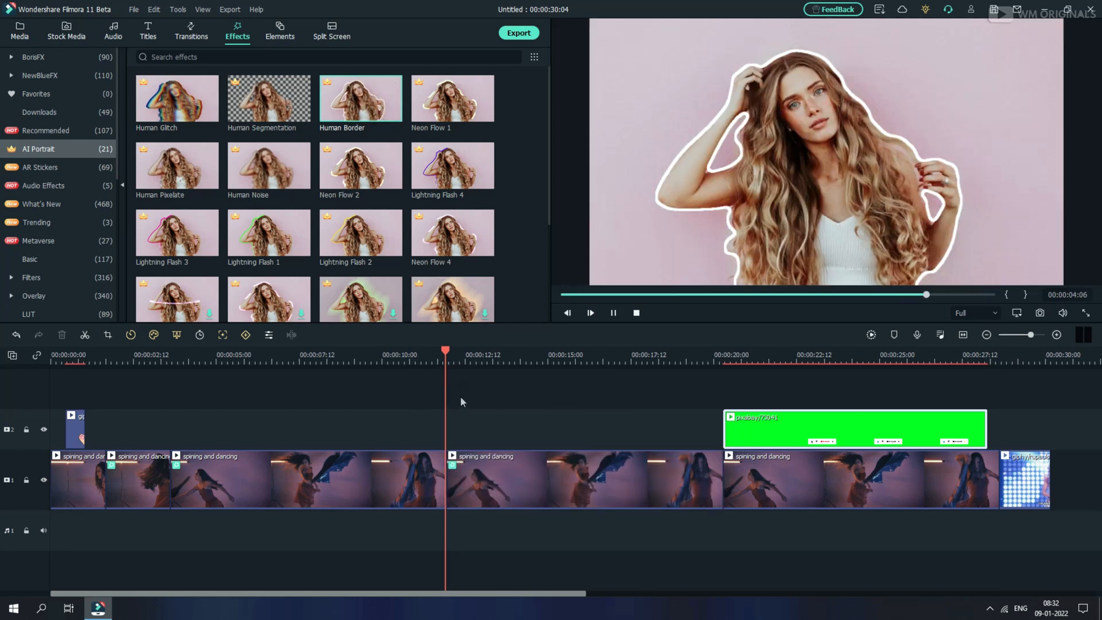
{"action": "key", "text": "space"}
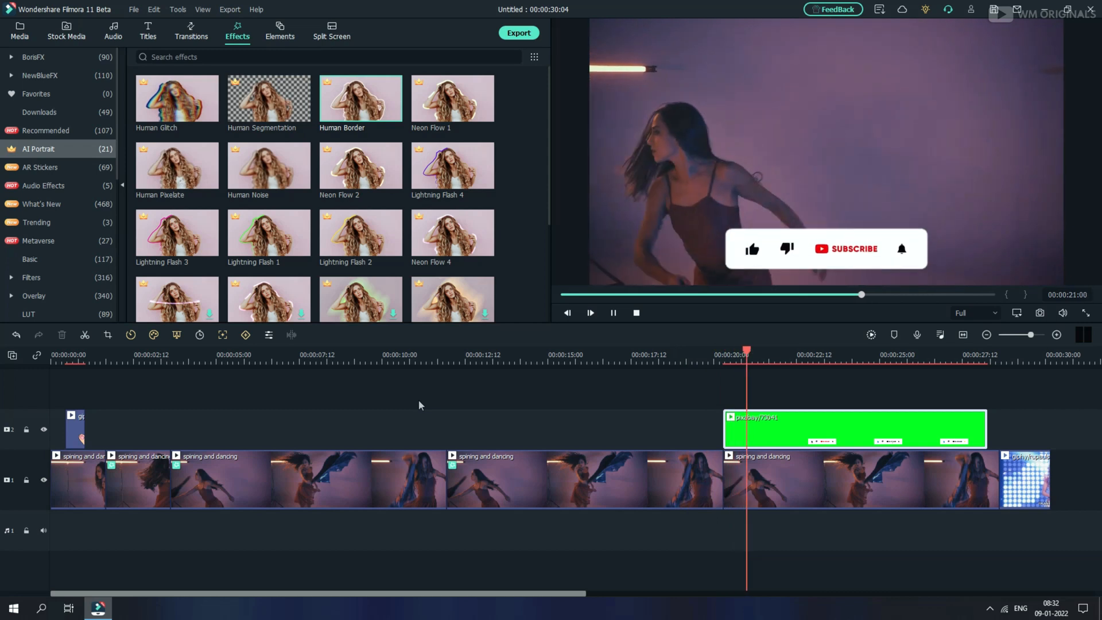
{"action": "key", "text": "space"}
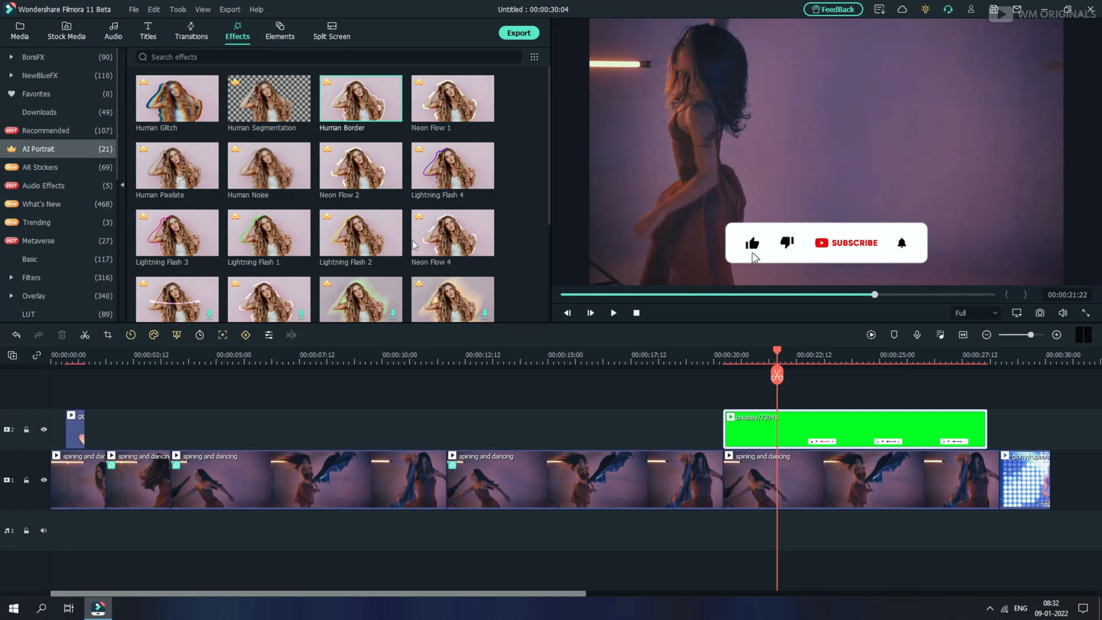
Apply the Neon Ring 3 AI Portrait effect to the middle dancing clip and play back the result
{"action": "scroll", "coordinate": [362, 255], "scroll_direction": "down", "scroll_amount": 3}
{"action": "scroll", "coordinate": [389, 277], "scroll_direction": "up", "scroll_amount": 3}
{"action": "scroll", "coordinate": [277, 304], "scroll_direction": "down", "scroll_amount": 3}
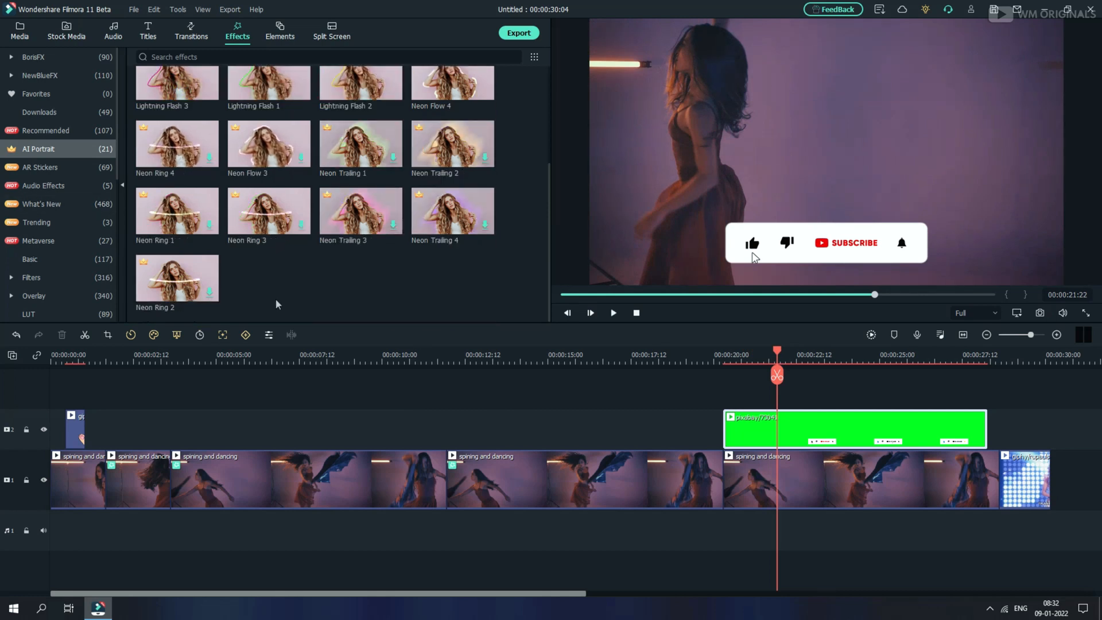
{"action": "left_click", "coordinate": [280, 224]}
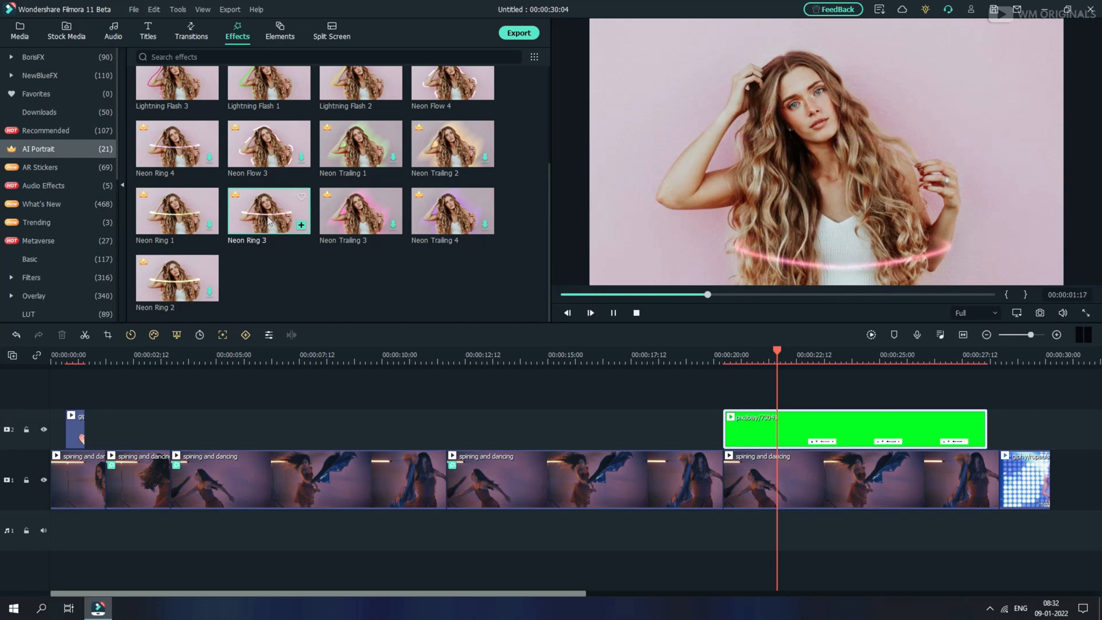
{"action": "left_click_drag", "start_coordinate": [268, 222], "coordinate": [492, 477]}
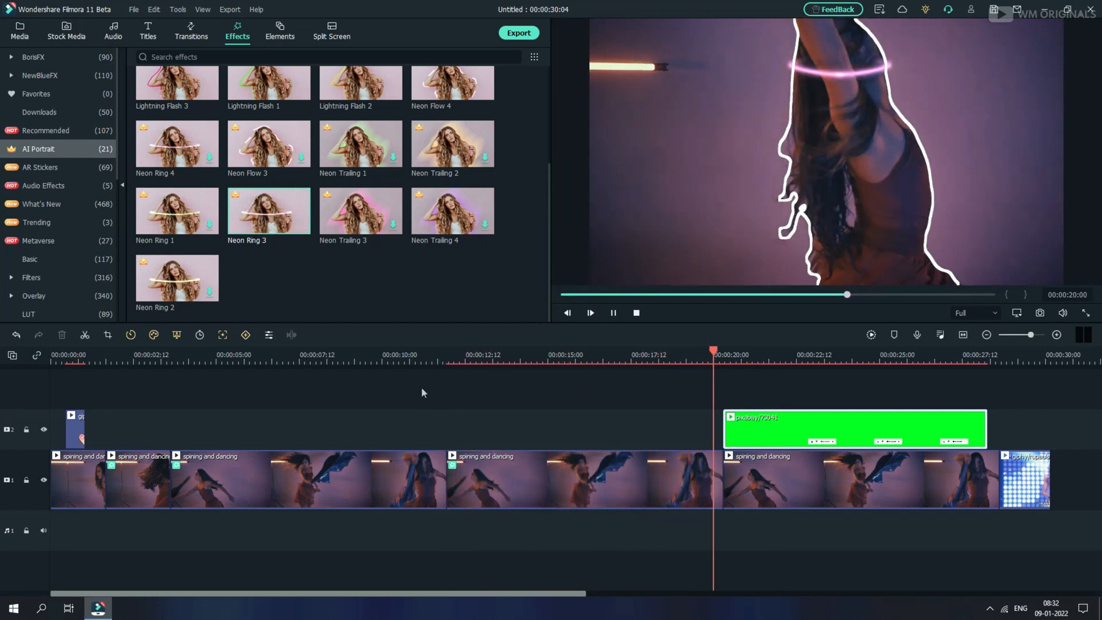
{"action": "key", "text": "space"}
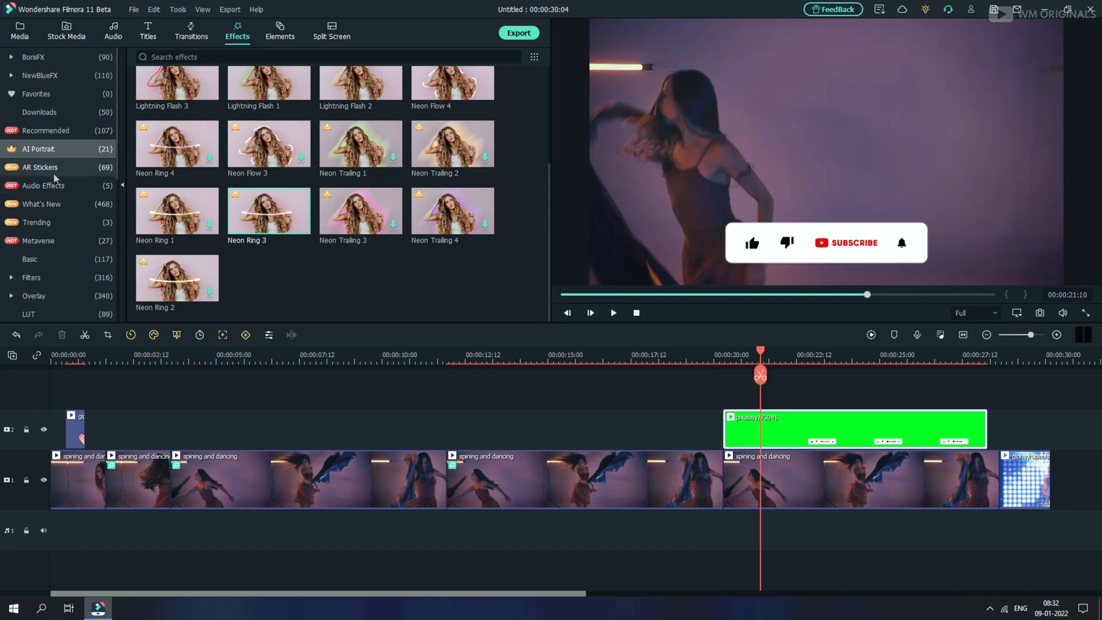
Open the AR Stickers effects category and preview the DJ sticker
{"action": "left_click", "coordinate": [54, 174]}
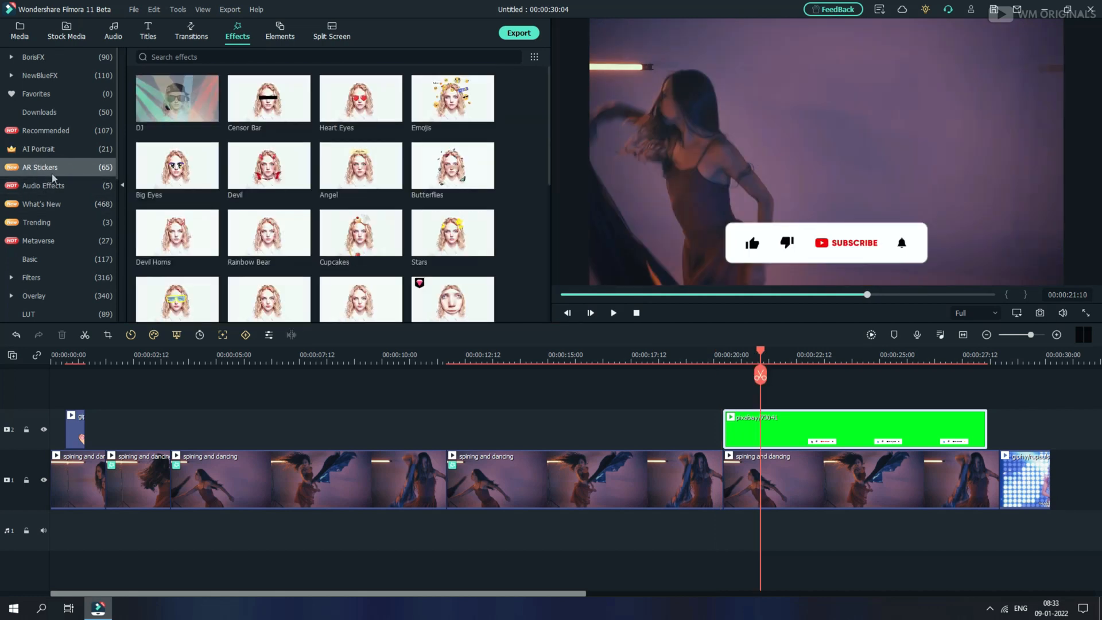
{"action": "left_click", "coordinate": [162, 102]}
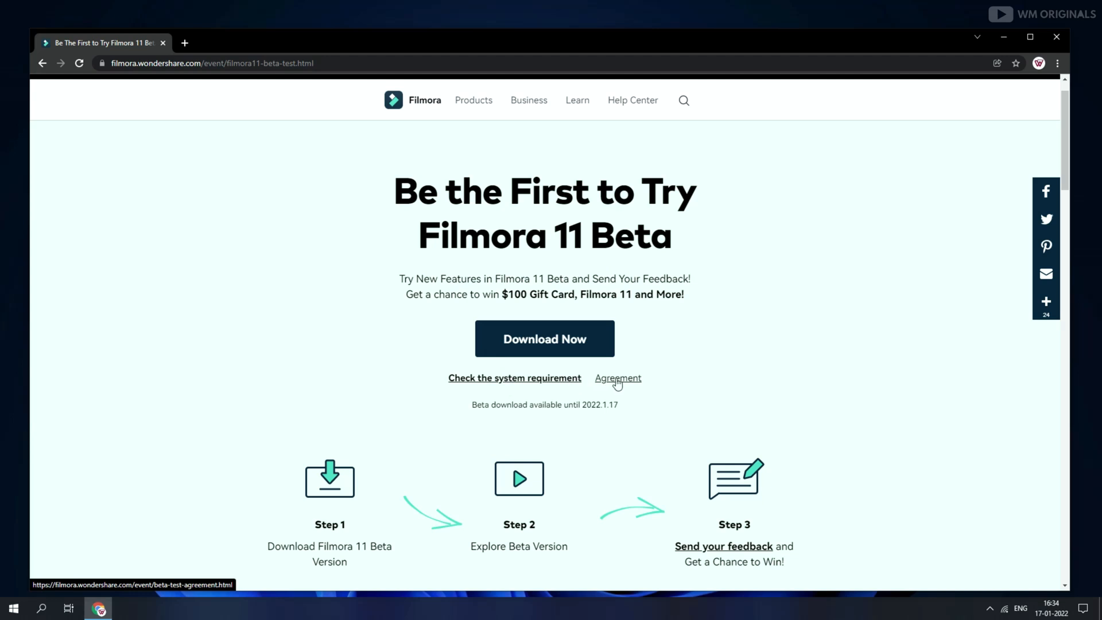
On the Filmora 11 Beta web page, agree to join the beta test and download the Windows version
{"action": "left_click", "coordinate": [573, 348]}
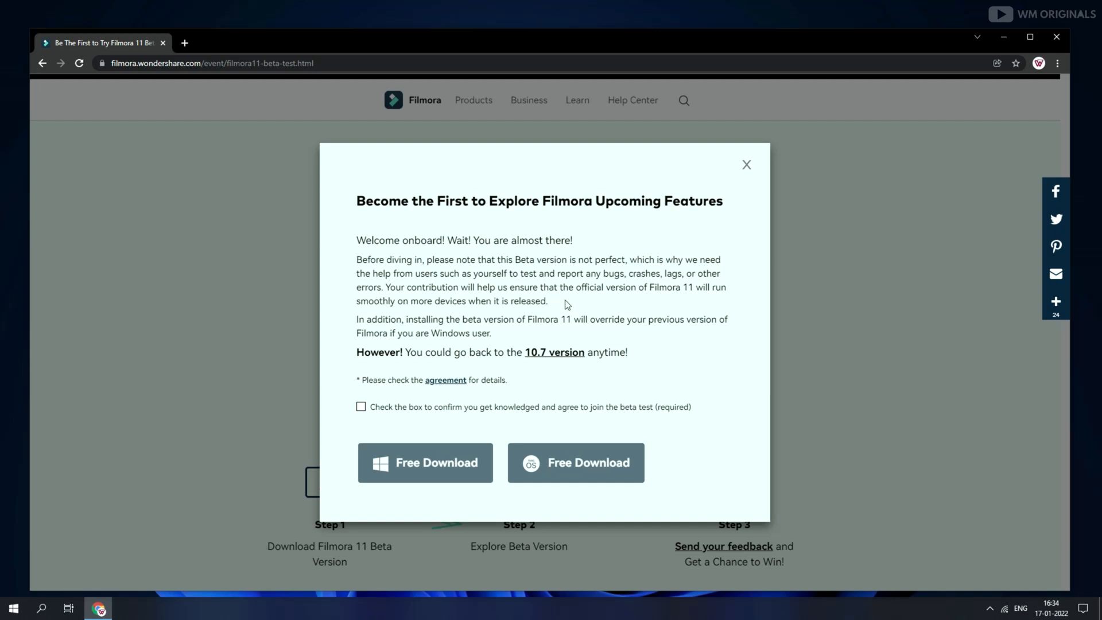
{"action": "left_click", "coordinate": [361, 407]}
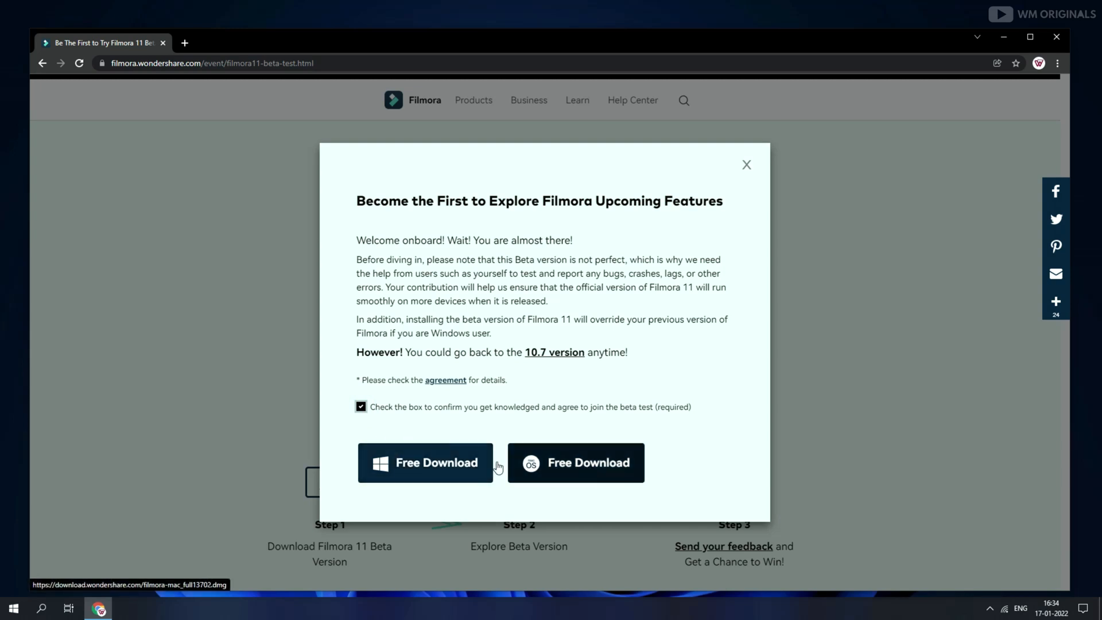
{"action": "left_click", "coordinate": [425, 463]}
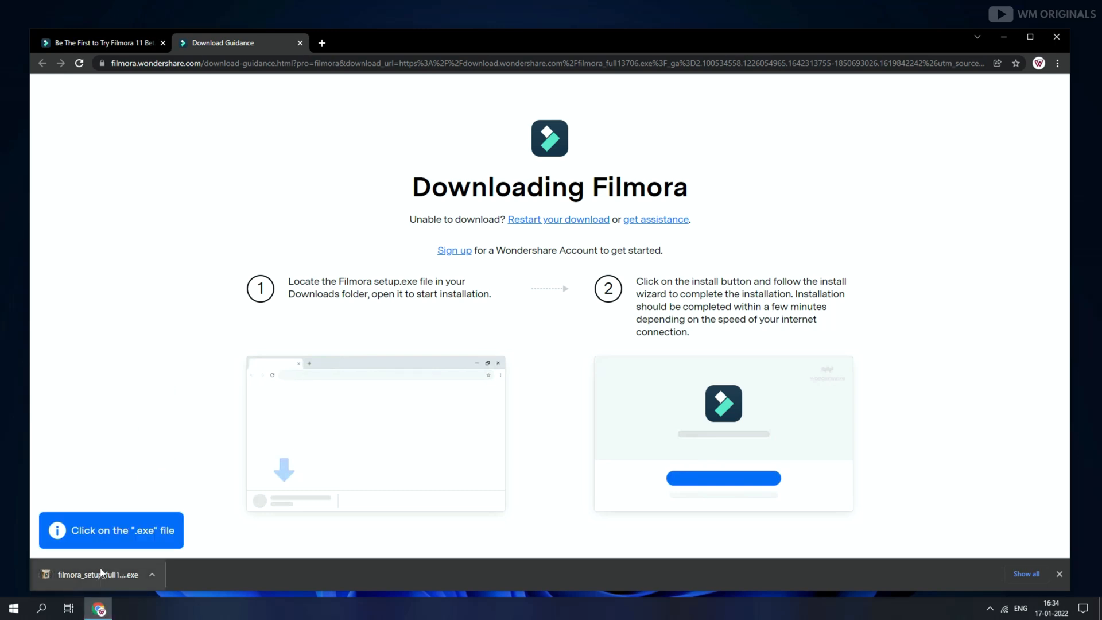
Open the downloaded Filmora setup file and confirm running the installer
{"action": "left_click", "coordinate": [78, 581]}
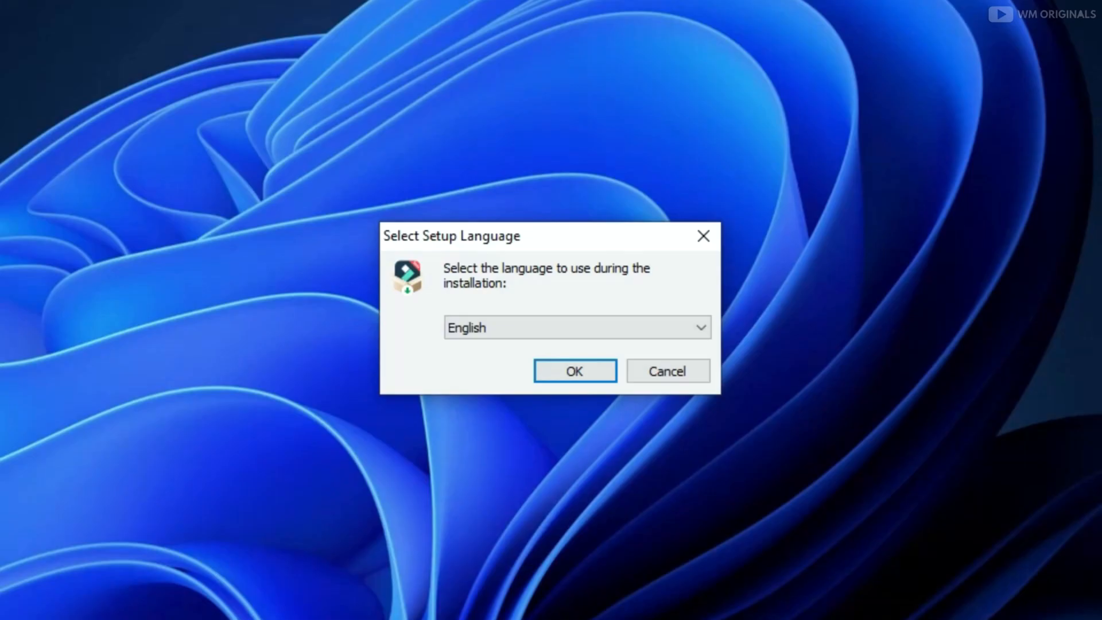
{"action": "key", "text": "Return"}
{"action": "key", "text": "Return"}
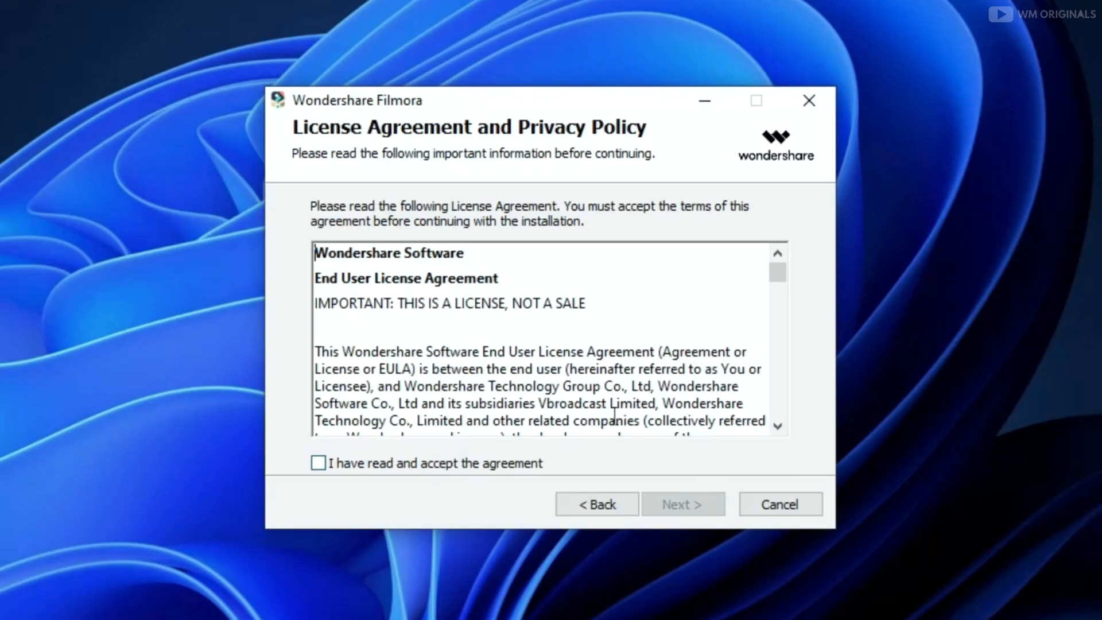
Accept the license agreement, install Filmora 11 and launch it
{"action": "left_click", "coordinate": [399, 459]}
{"action": "left_click", "coordinate": [711, 499]}
{"action": "left_click", "coordinate": [702, 499]}
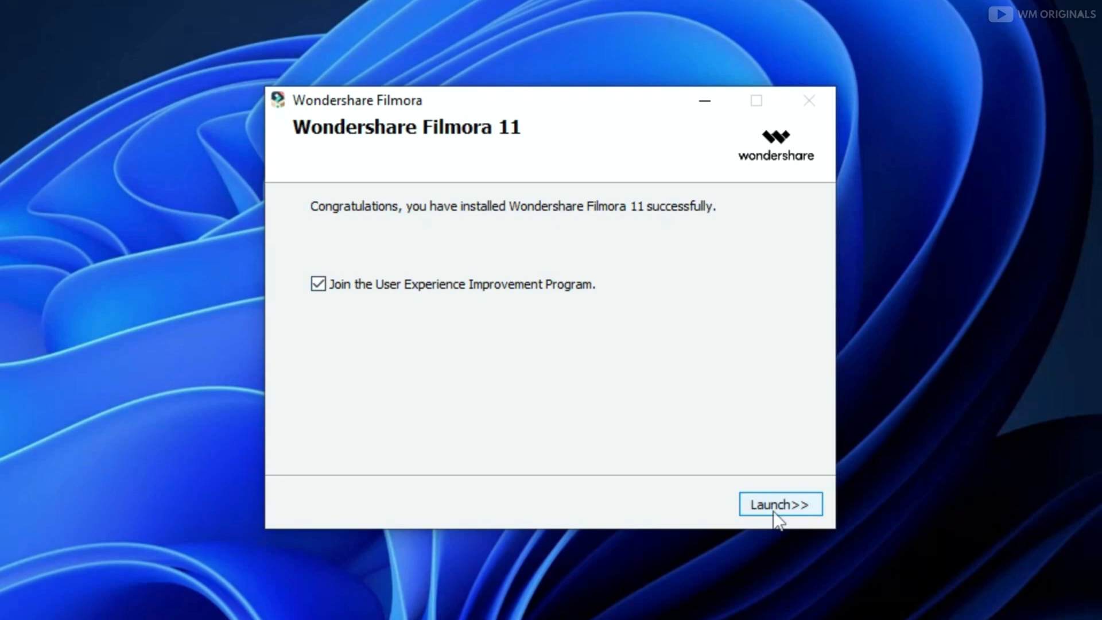
{"action": "left_click", "coordinate": [773, 508]}
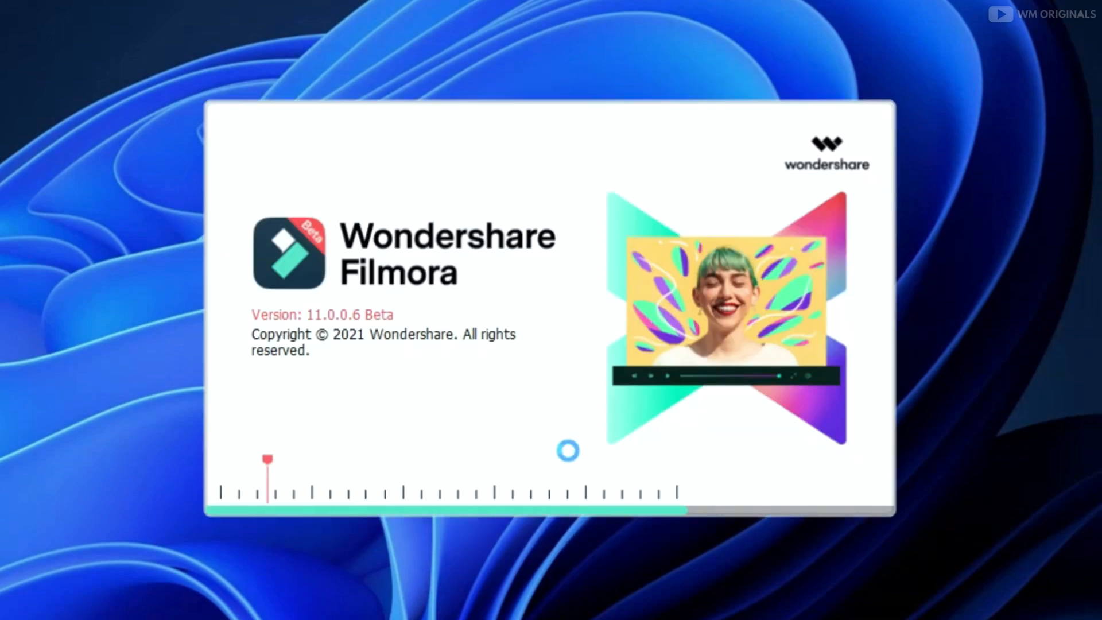